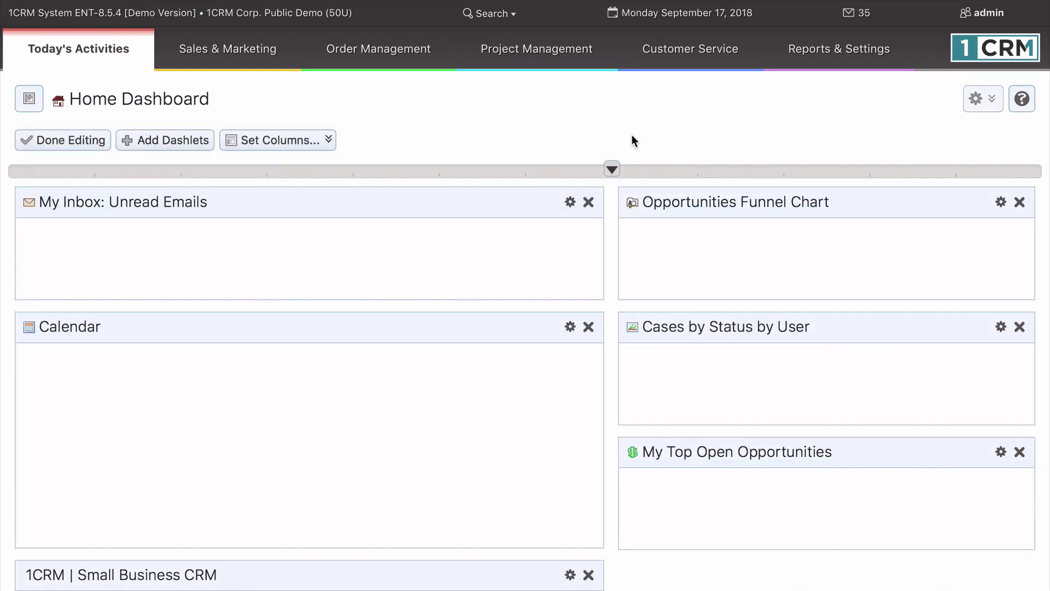
# Step: Narrow the Home Dashboard's left column and add the Forum Threads dashlet from Module Views
pyautogui.moveTo(613, 167); pyautogui.dragTo(316, 218)
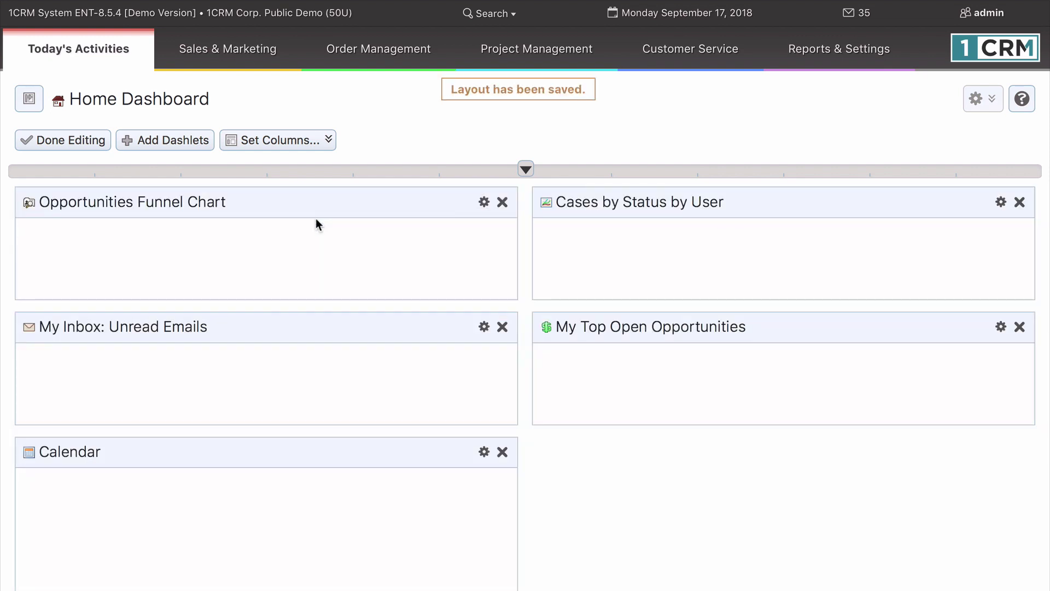
pyautogui.click(166, 141)
pyautogui.click(384, 278)
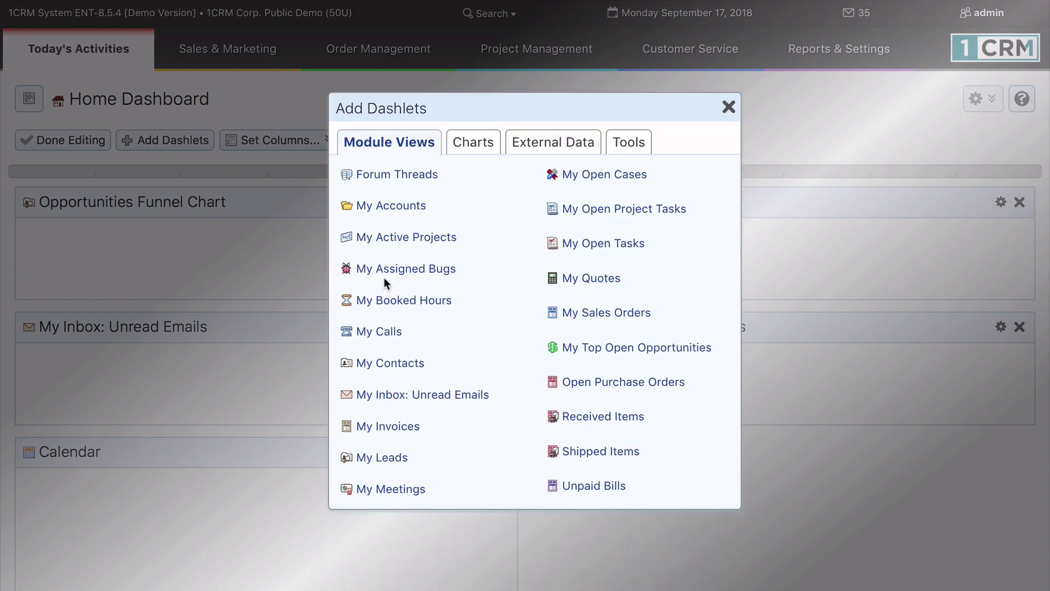
pyautogui.click(407, 181)
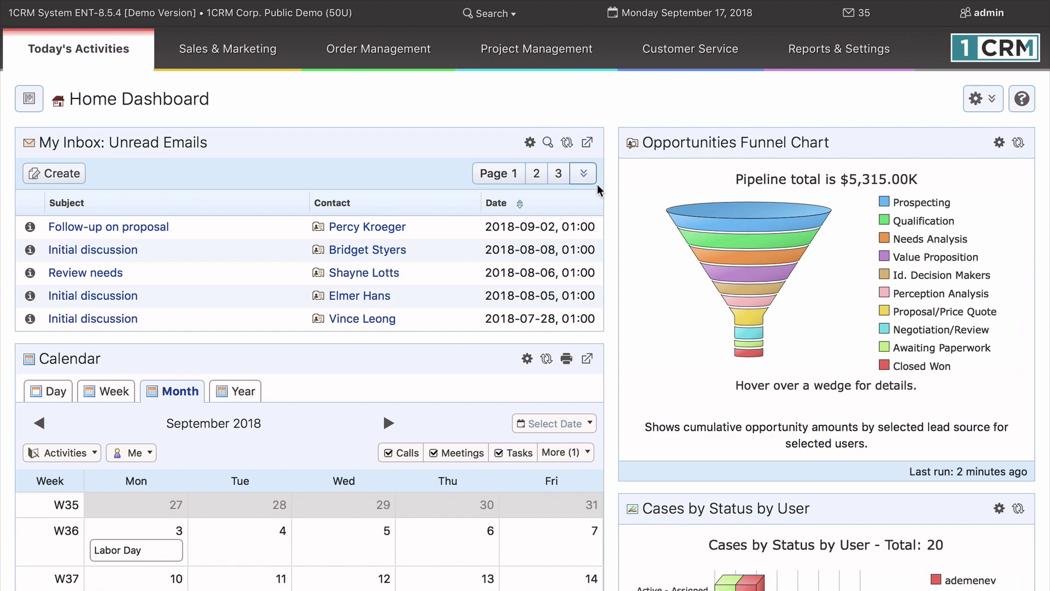
# Step: Open Sales Home under Sales & Marketing, then return to Today's Activities > Home Dashboard
pyautogui.scroll(-1, 634, 331)
pyautogui.scroll(-7, 633, 331)
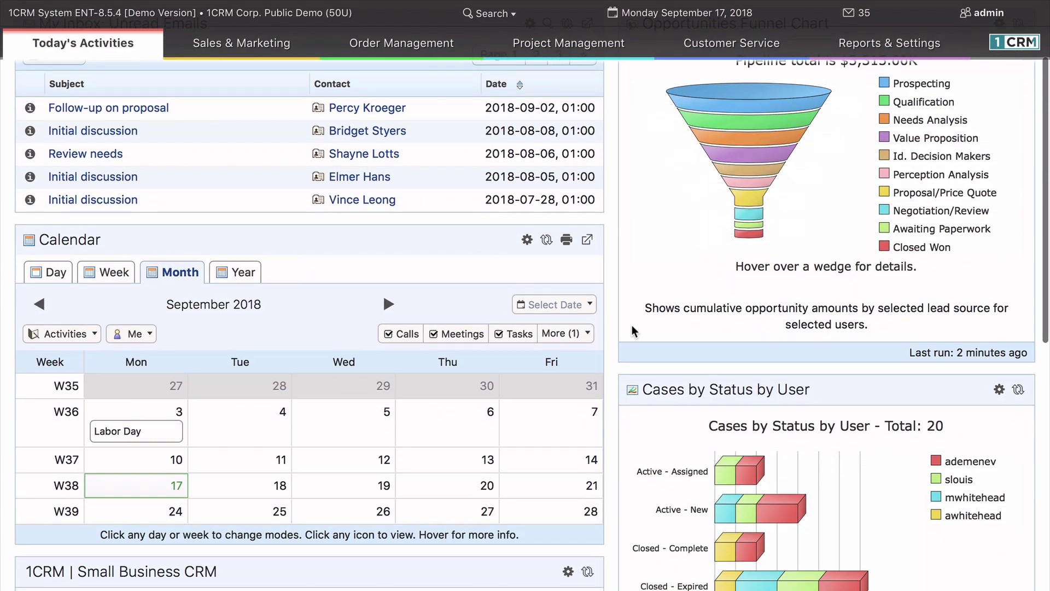
pyautogui.scroll(8, 632, 330)
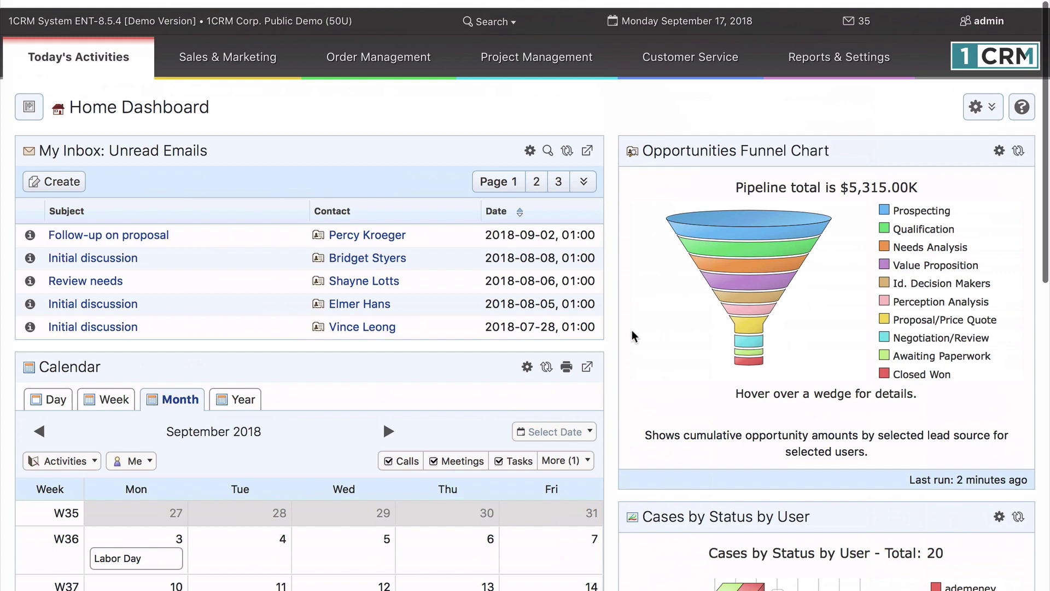
pyautogui.moveTo(249, 61)
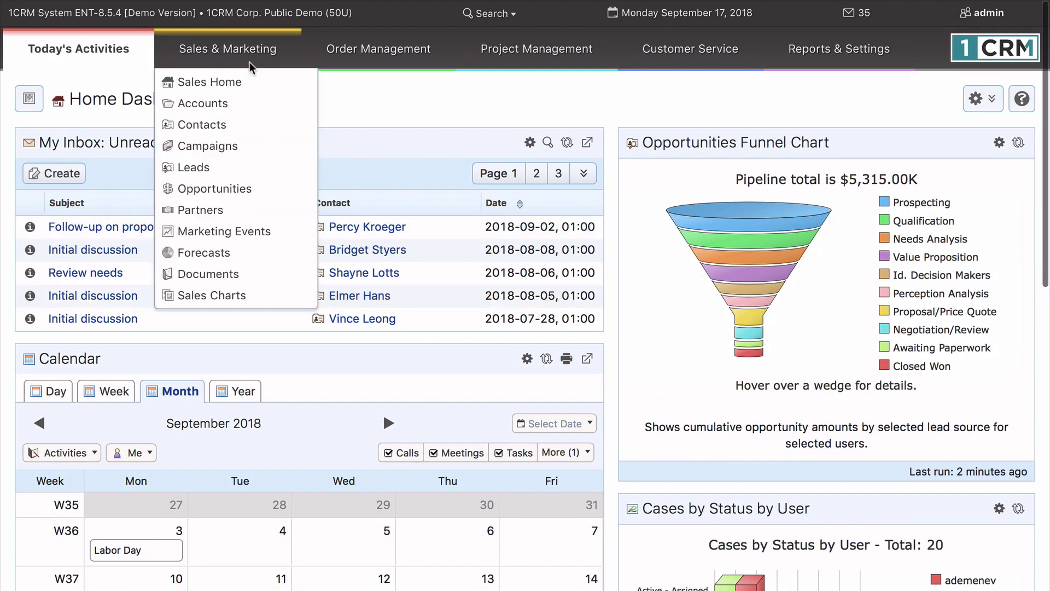
pyautogui.click(249, 81)
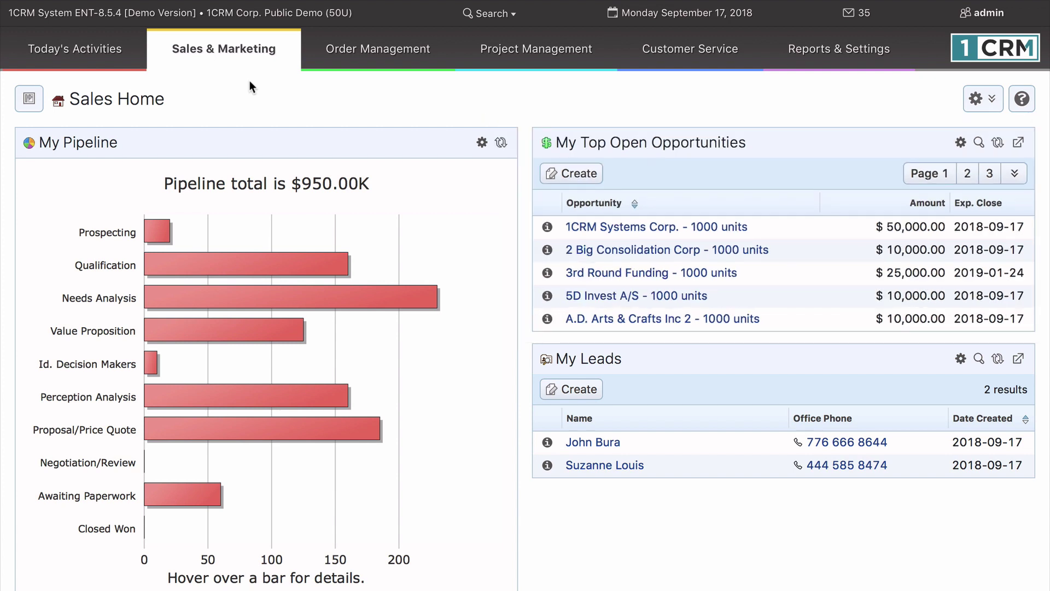
pyautogui.moveTo(100, 54)
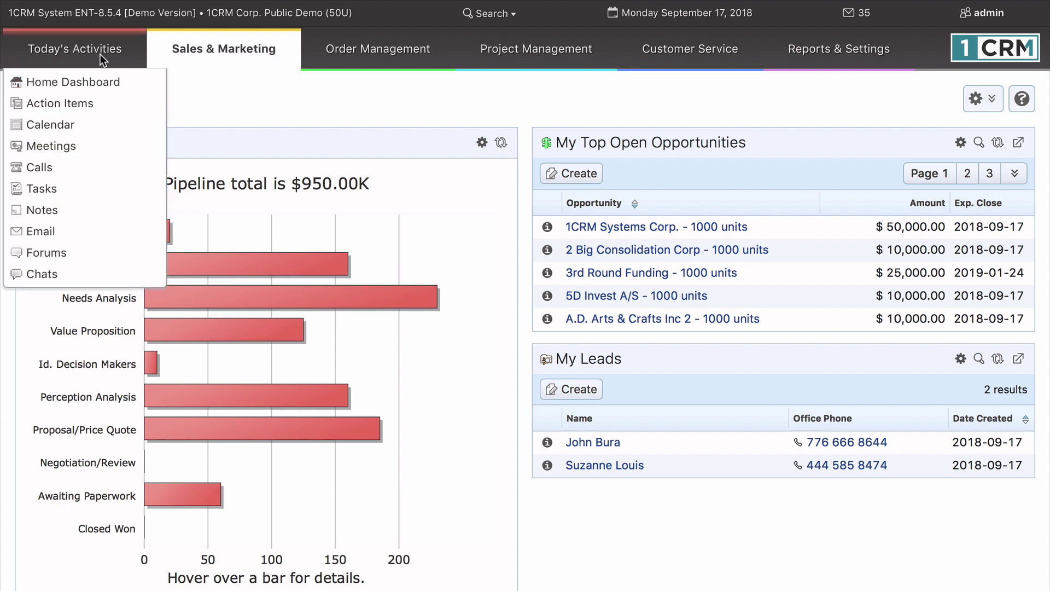
pyautogui.click(99, 83)
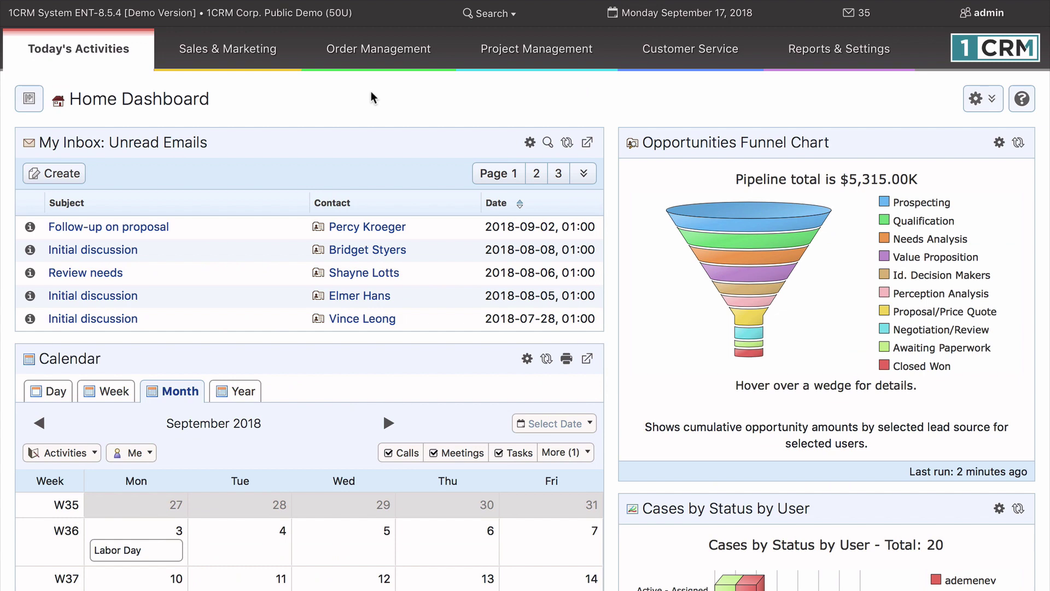
pyautogui.scroll(-5, 608, 304)
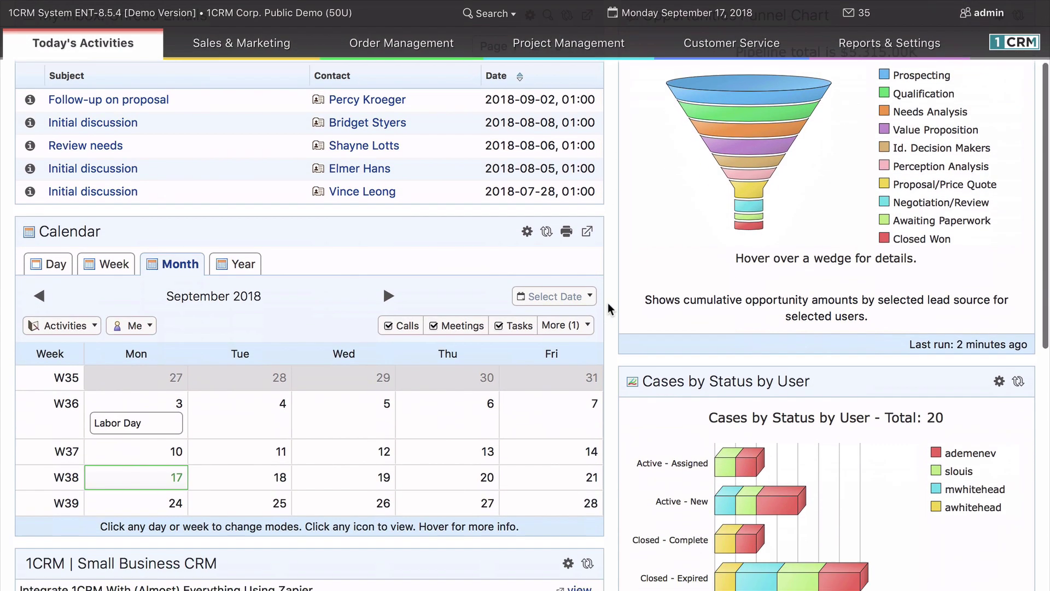
pyautogui.scroll(-4, 608, 303)
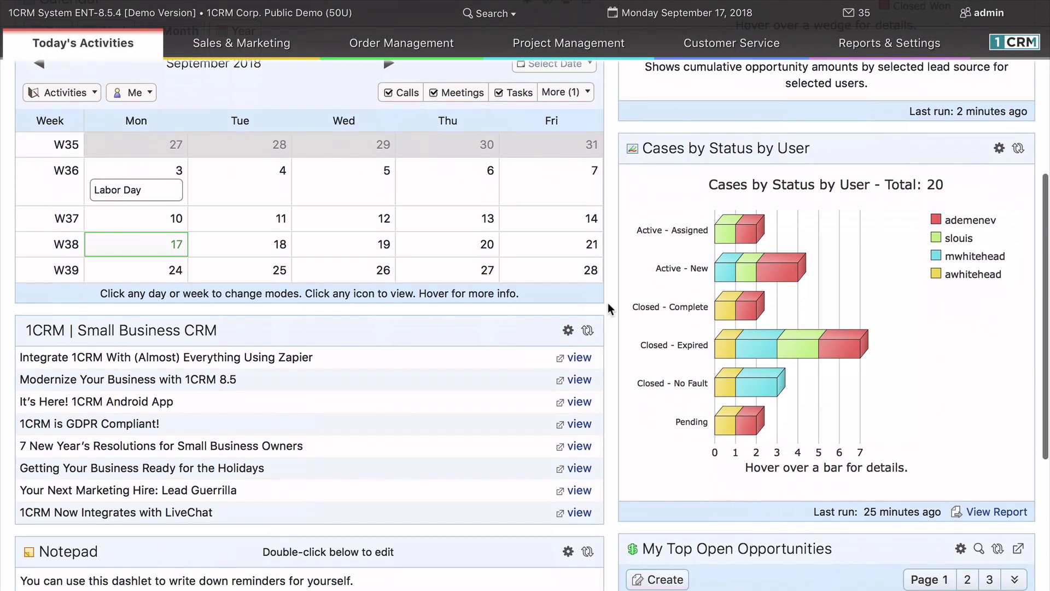
pyautogui.scroll(10, 608, 304)
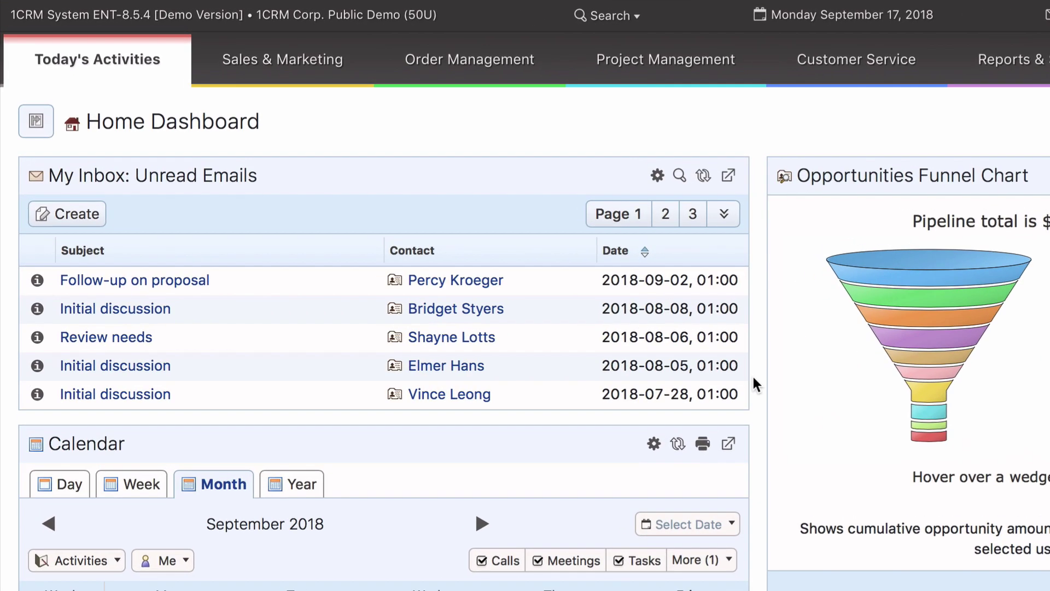
pyautogui.click(657, 176)
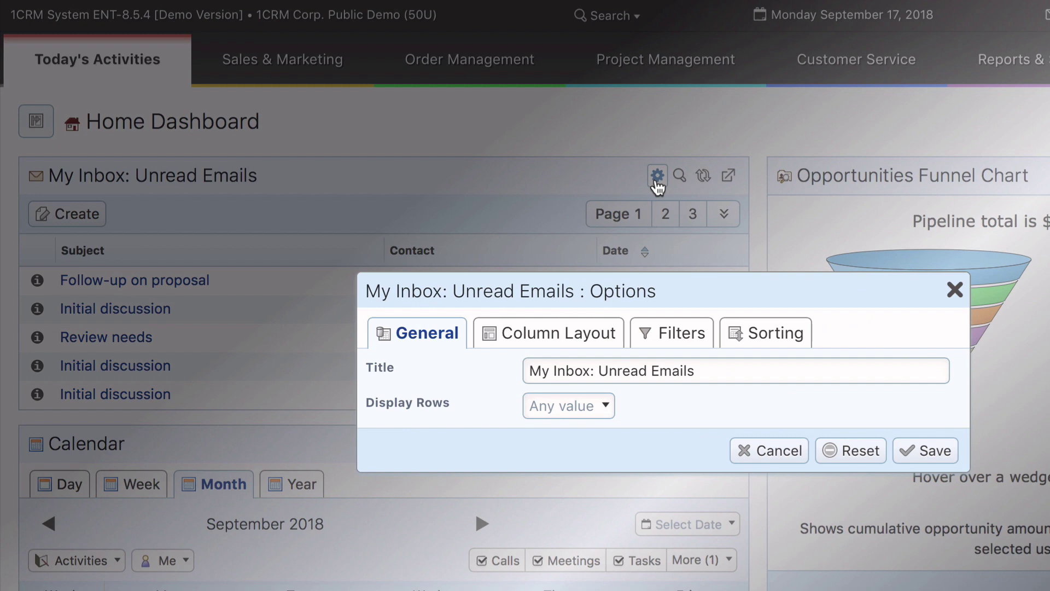
pyautogui.click(550, 335)
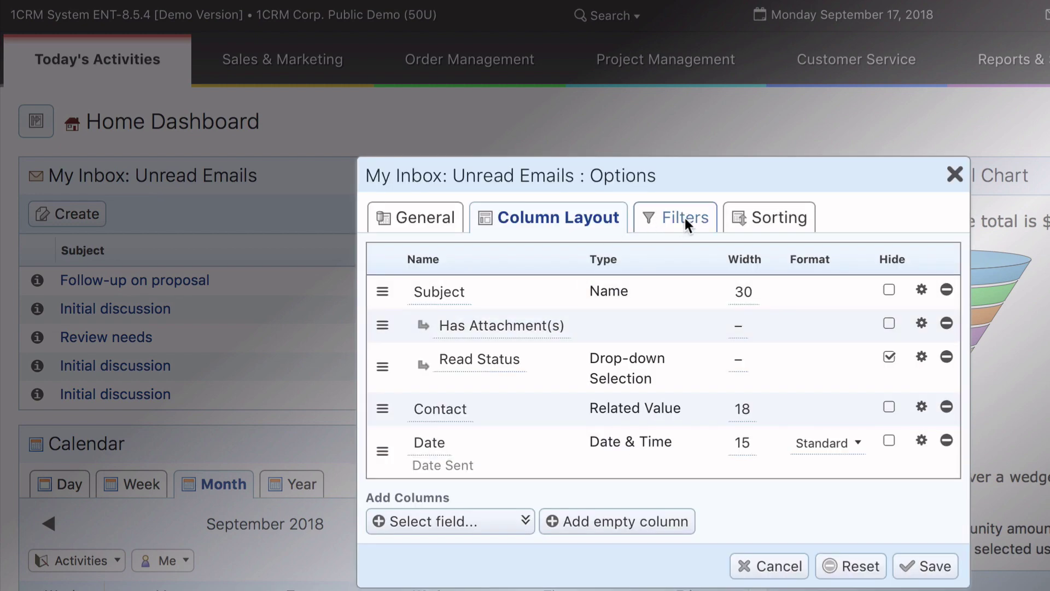
pyautogui.click(685, 218)
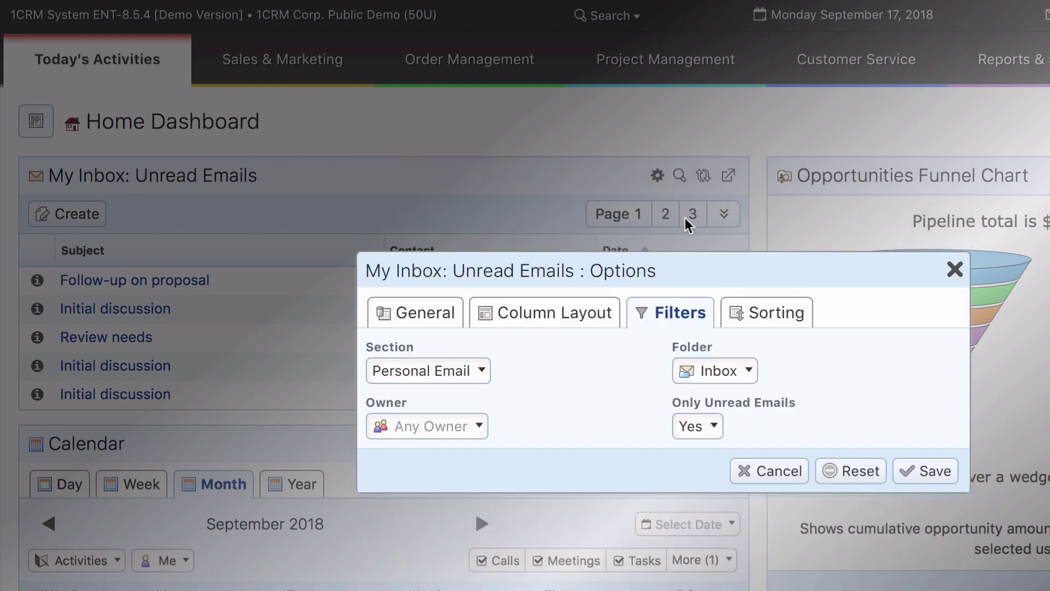
pyautogui.click(778, 313)
pyautogui.click(953, 268)
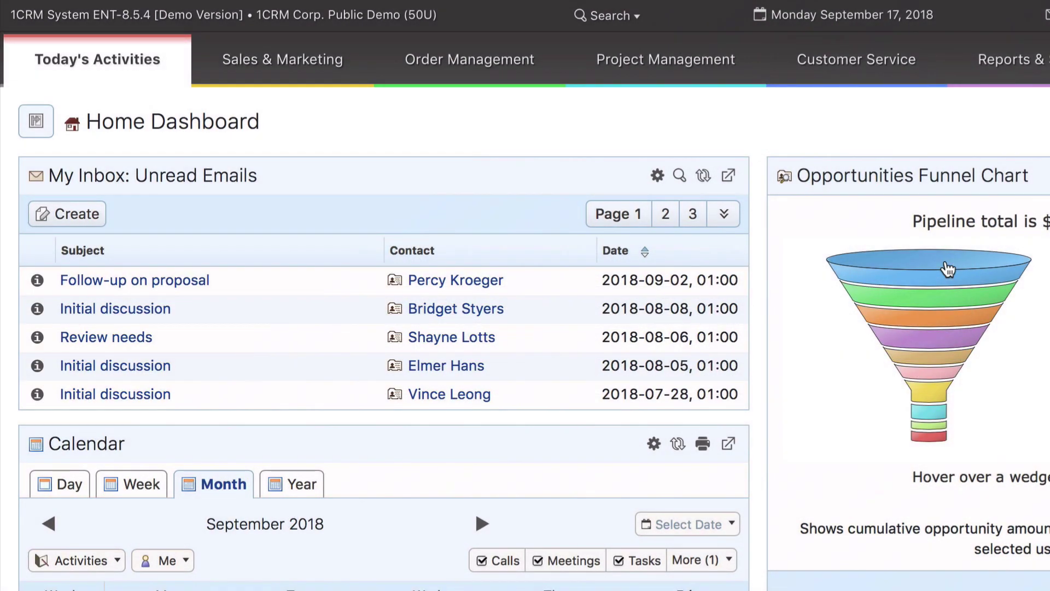
pyautogui.click(680, 176)
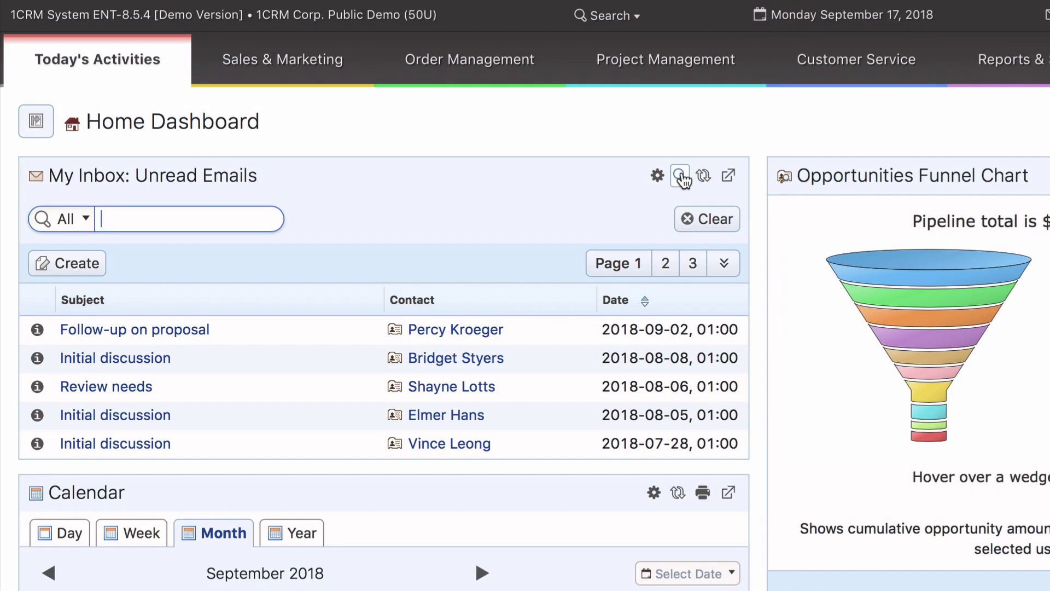
pyautogui.write('proposal')
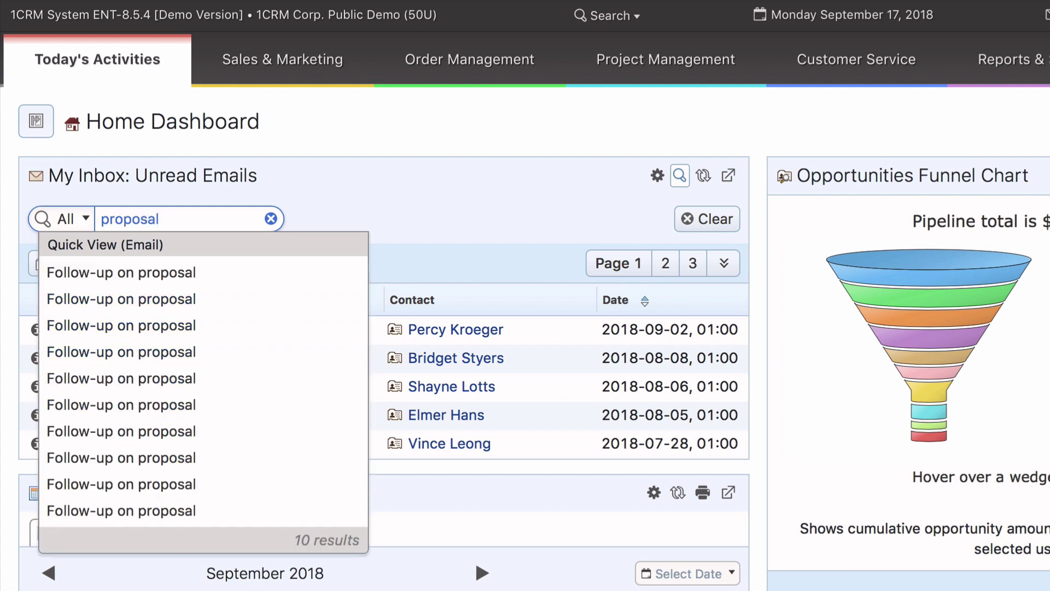
pyautogui.press('Return')
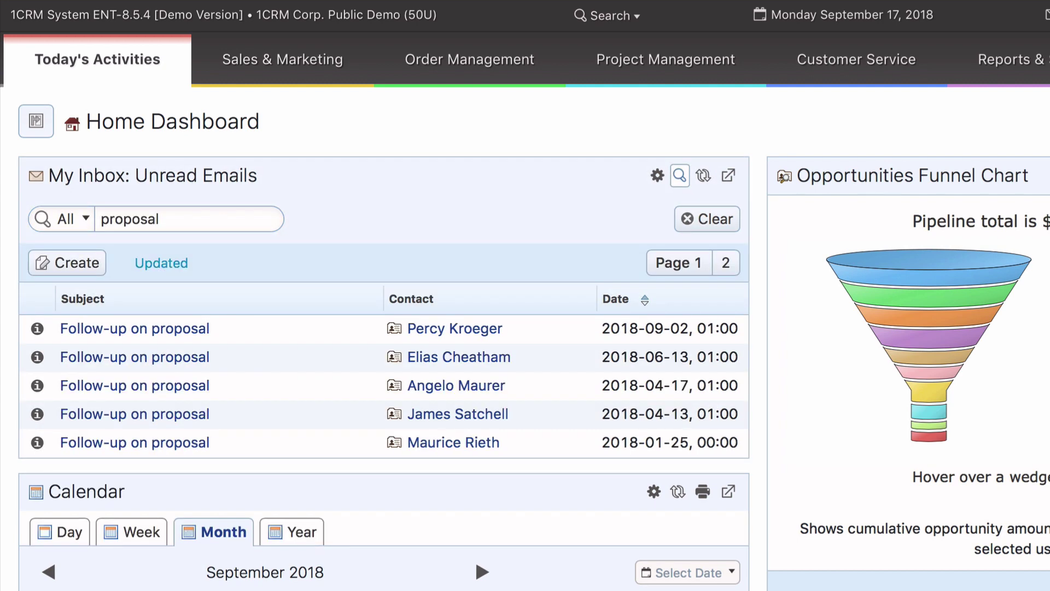
pyautogui.click(697, 218)
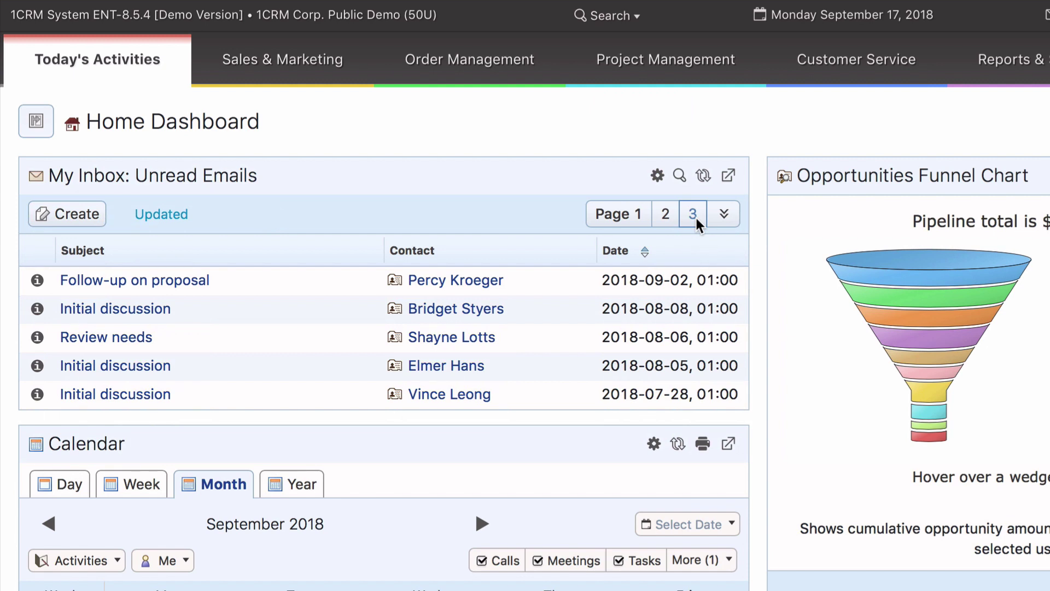
pyautogui.click(704, 185)
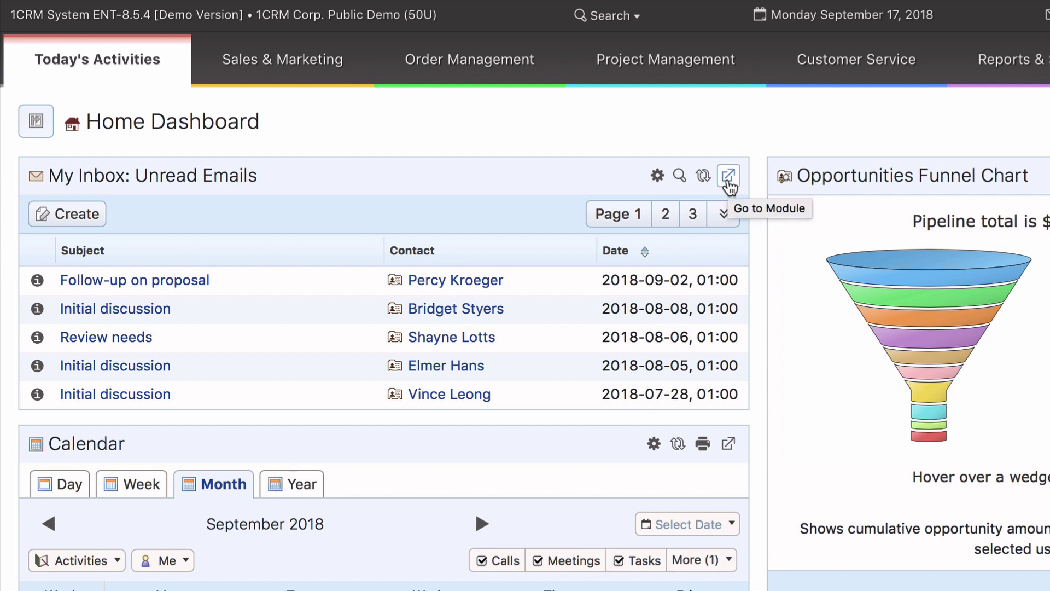
pyautogui.click(727, 176)
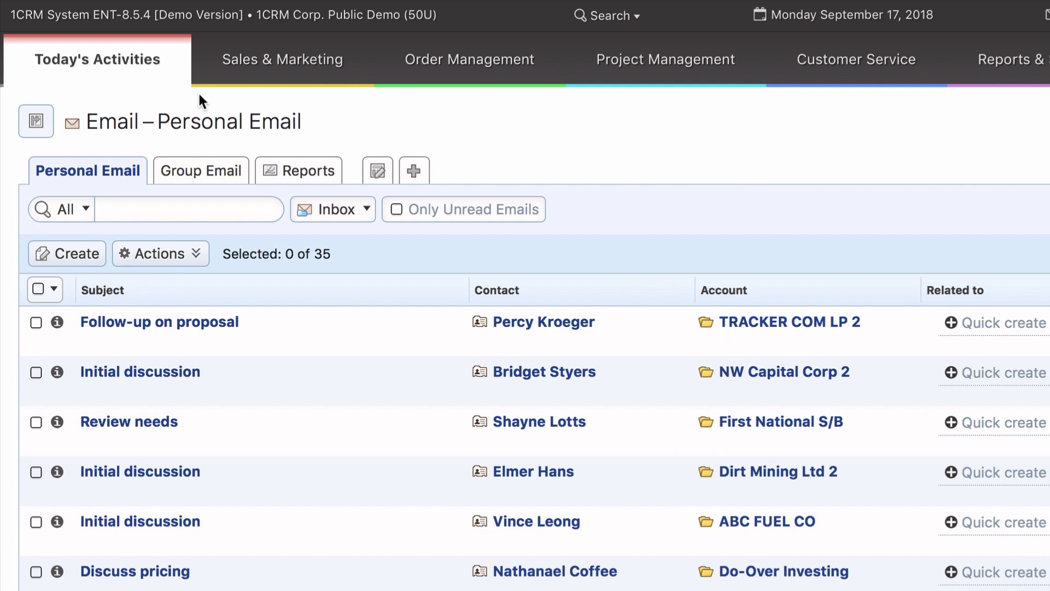
pyautogui.moveTo(142, 65)
pyautogui.click(119, 102)
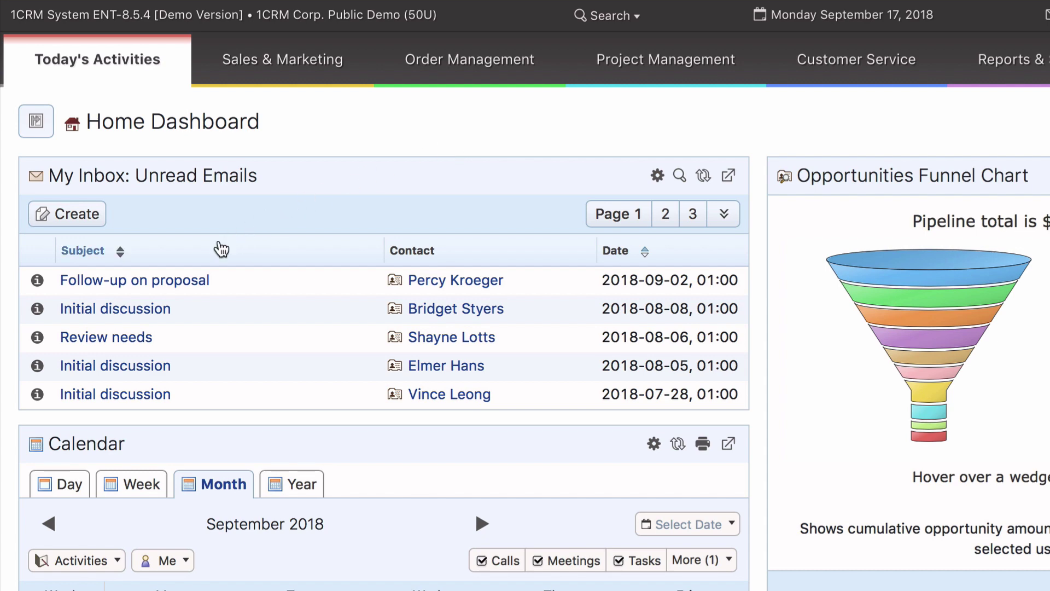
# Step: Sort Unread Emails by Subject, preview the first Demo email, then page through to page 4
pyautogui.click(206, 257)
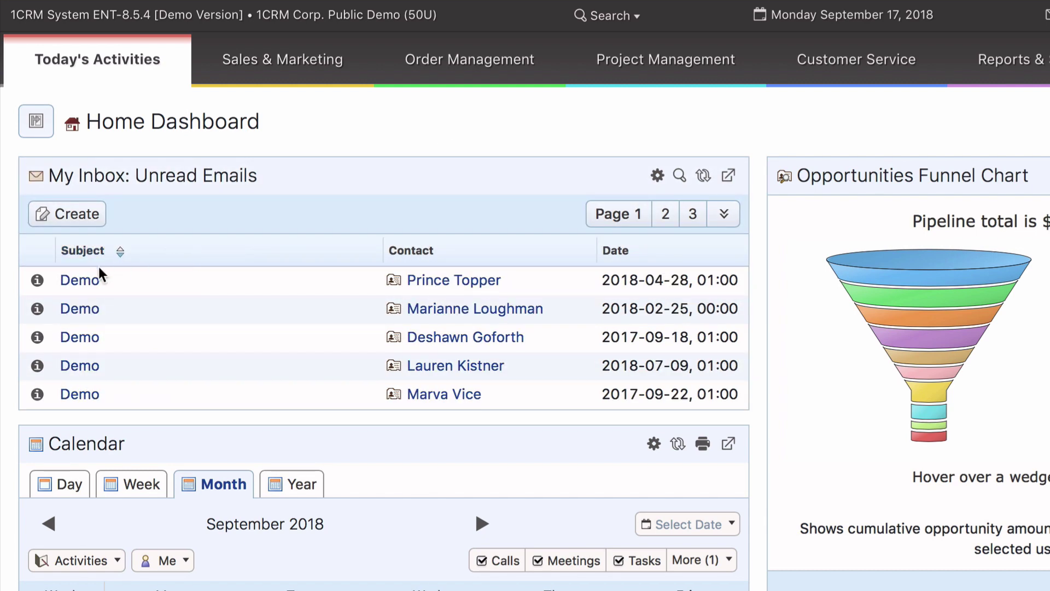
pyautogui.click(38, 281)
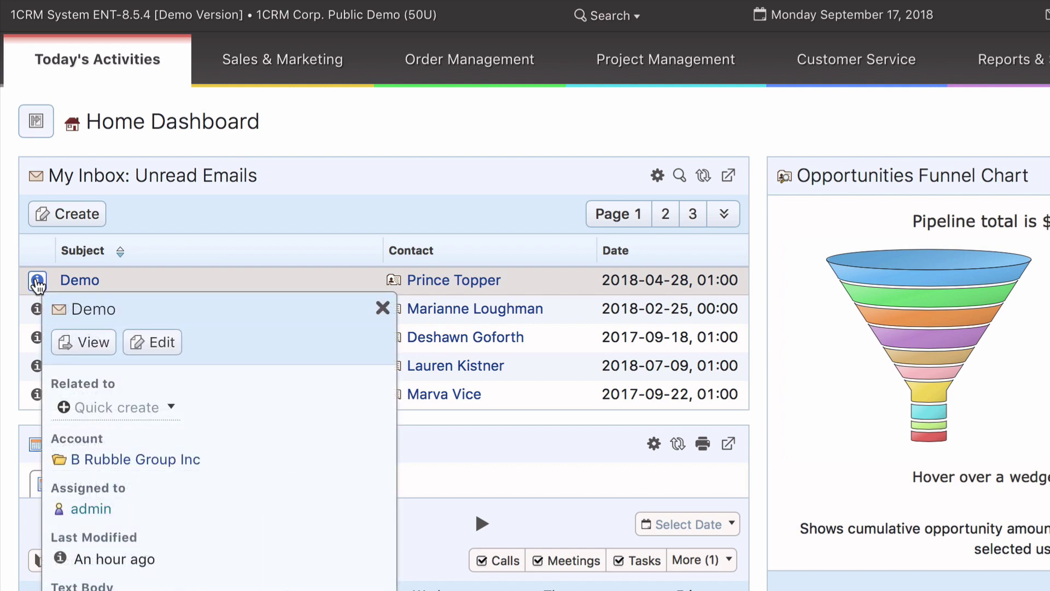
pyautogui.click(665, 220)
pyautogui.click(691, 218)
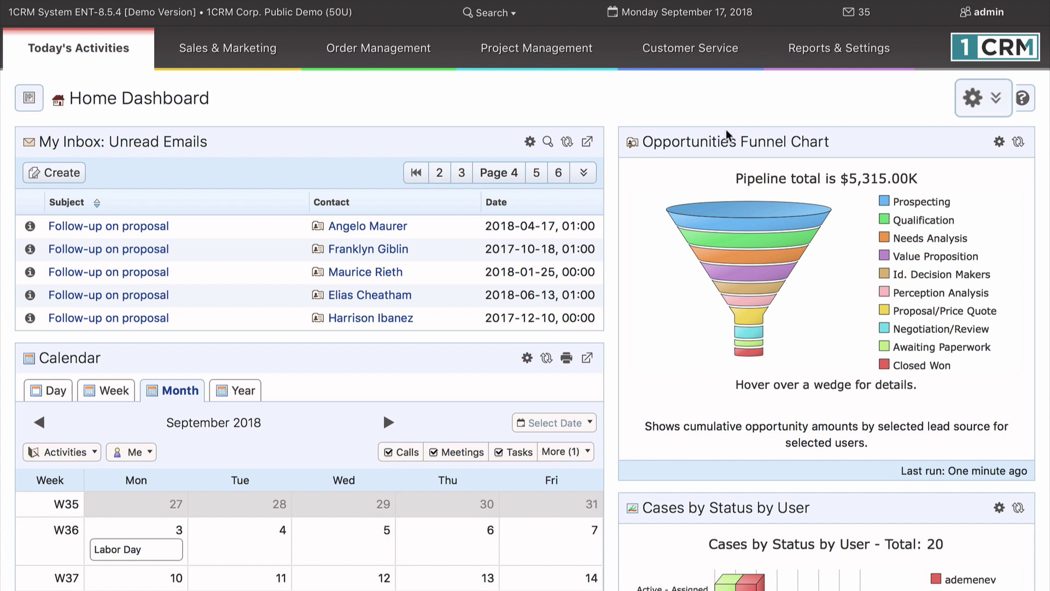
# Step: In edit mode, drag the column slider left to narrow the left column, then reposition the Opportunities Funnel Chart dashlet
pyautogui.click(975, 97)
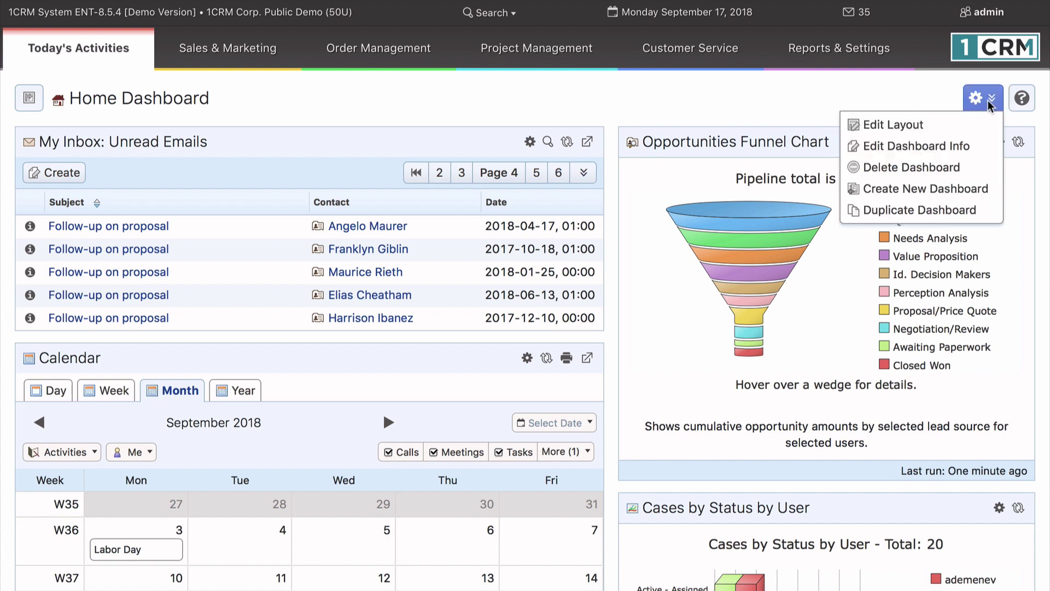
pyautogui.click(969, 125)
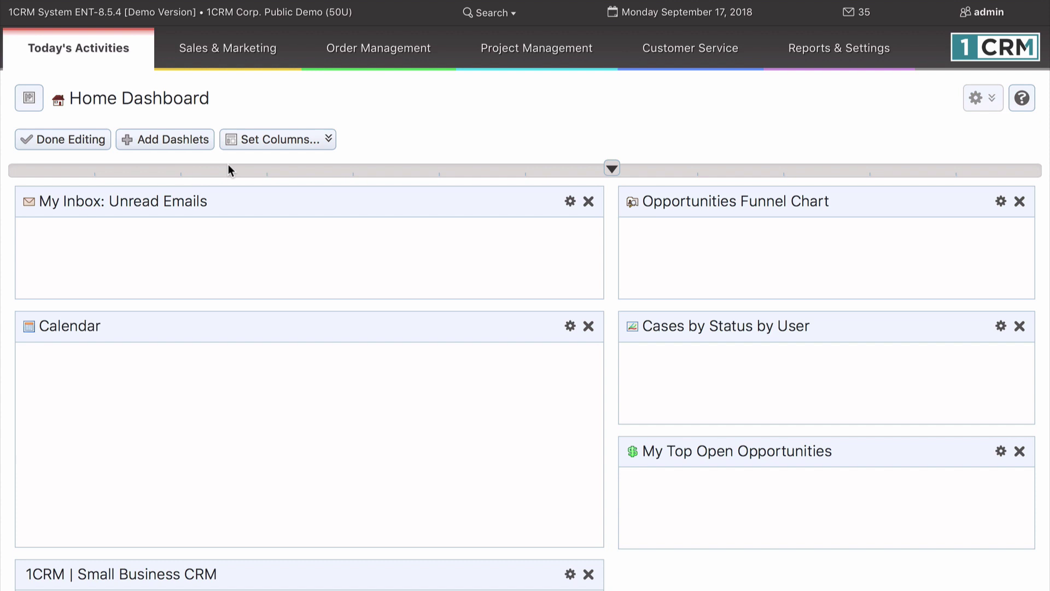
pyautogui.click(325, 142)
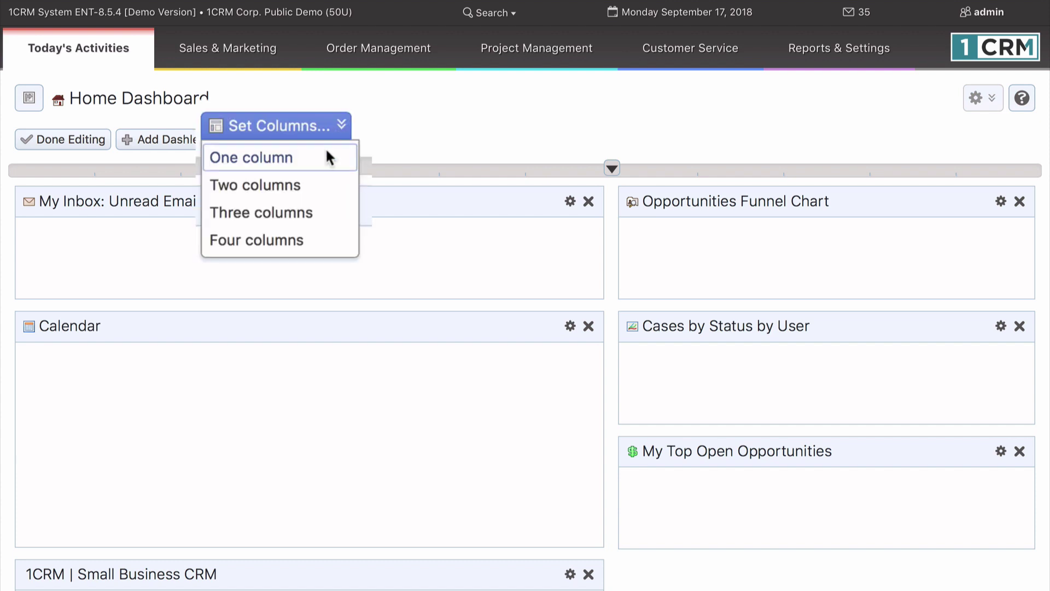
pyautogui.click(438, 153)
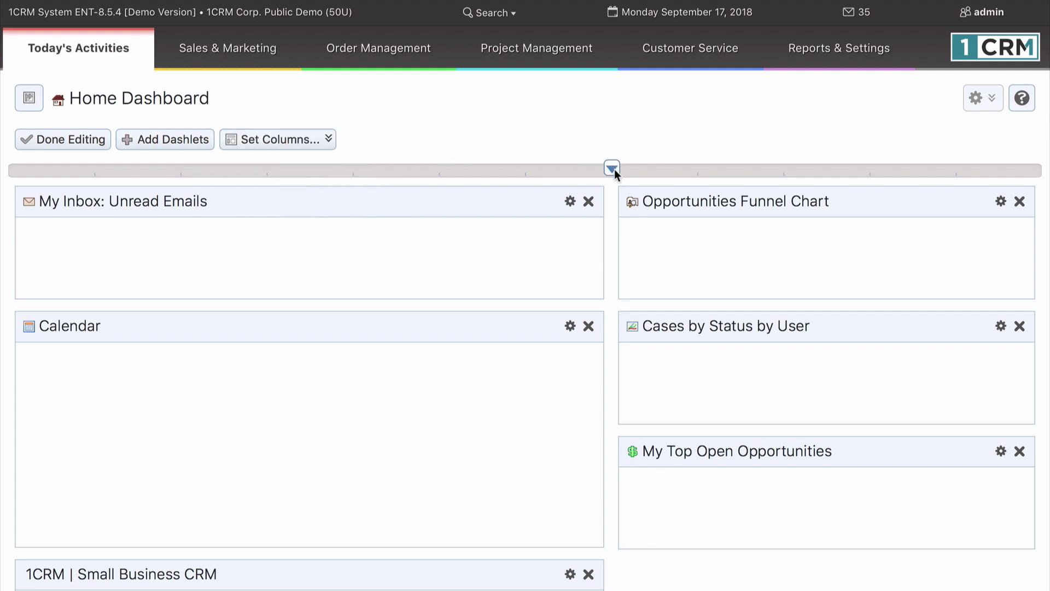
pyautogui.moveTo(613, 169); pyautogui.dragTo(566, 172)
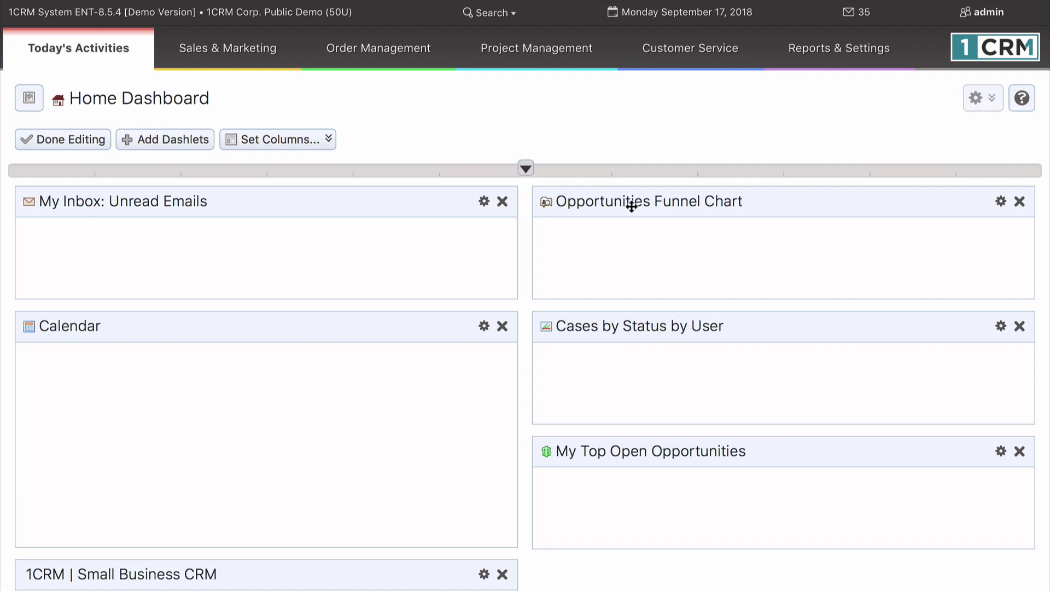
pyautogui.moveTo(632, 206)
pyautogui.mouseDown()
pyautogui.moveTo(568, 228)
pyautogui.moveTo(345, 237)
pyautogui.moveTo(292, 220)
pyautogui.moveTo(351, 211)
pyautogui.moveTo(645, 217)
pyautogui.mouseUp()
pyautogui.click(193, 139)
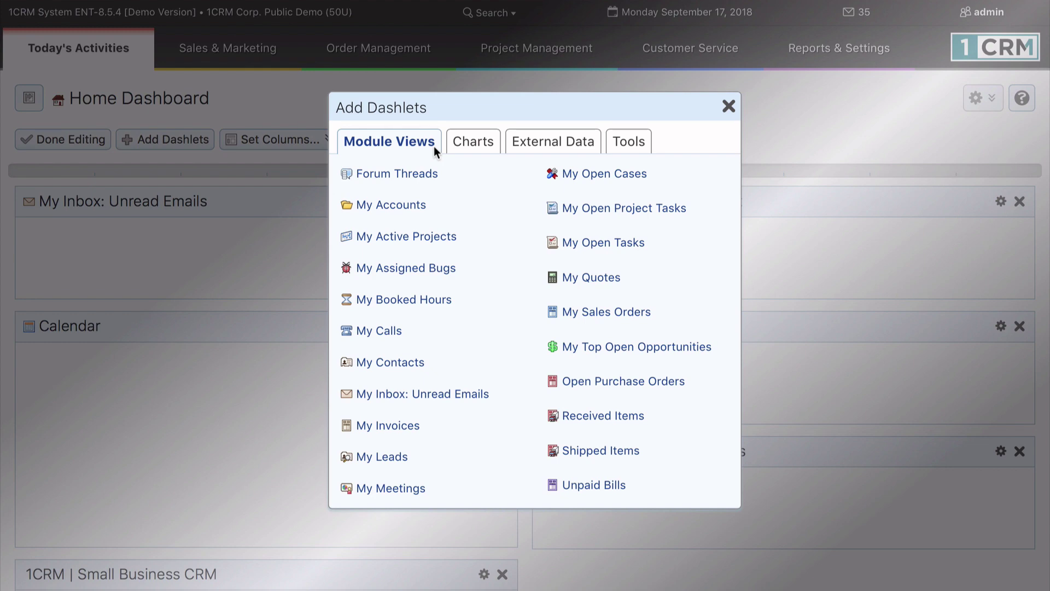
pyautogui.click(475, 141)
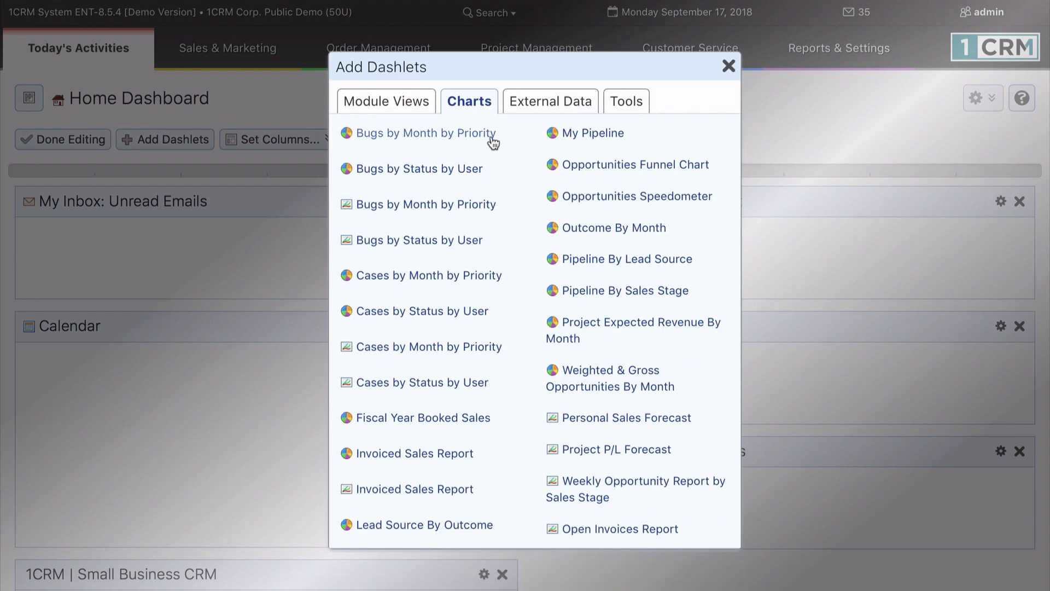
pyautogui.click(549, 103)
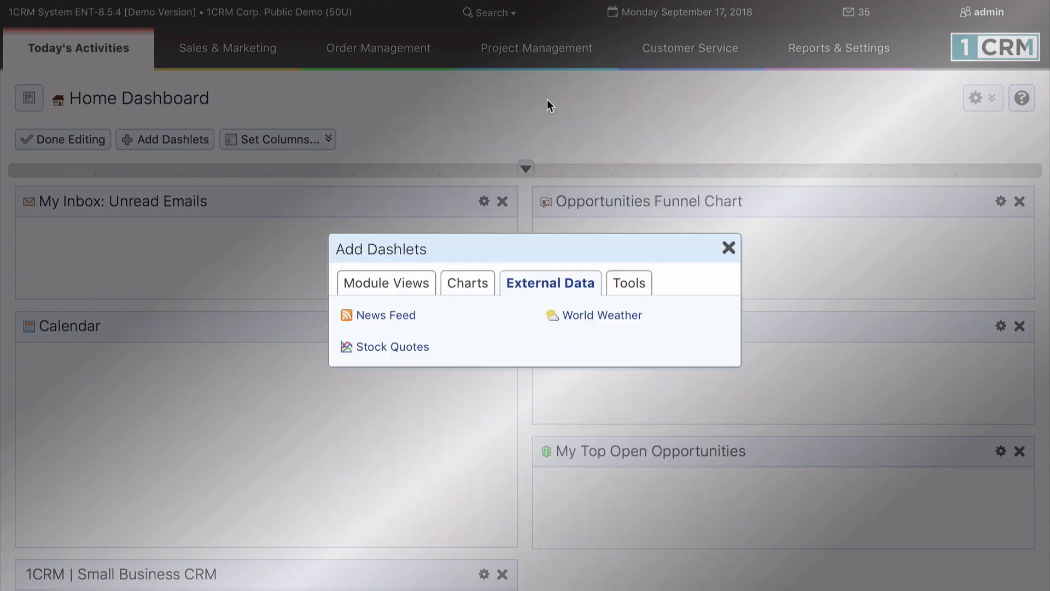
pyautogui.click(630, 281)
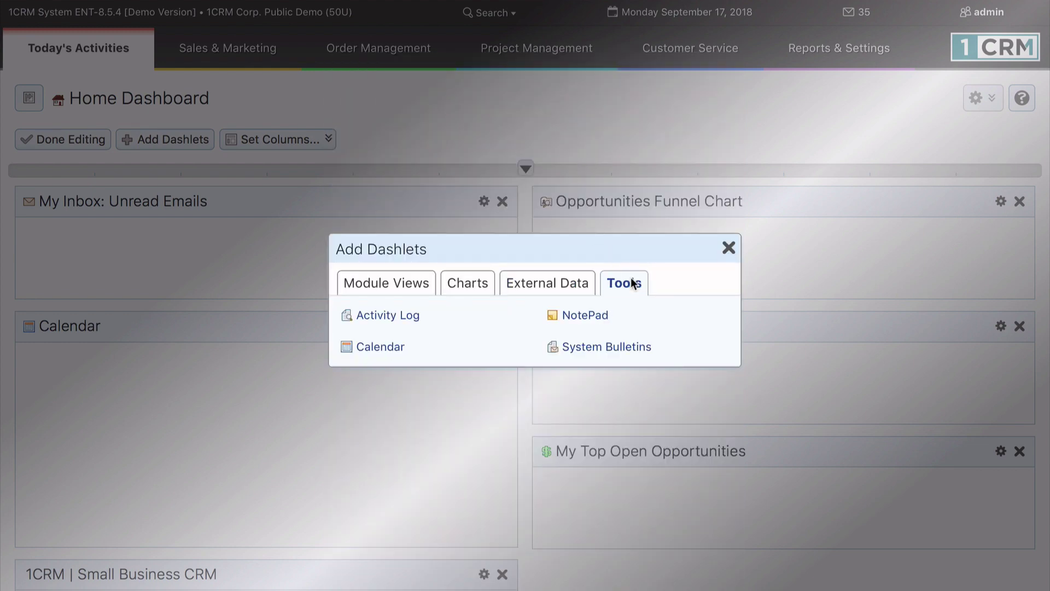
pyautogui.click(729, 247)
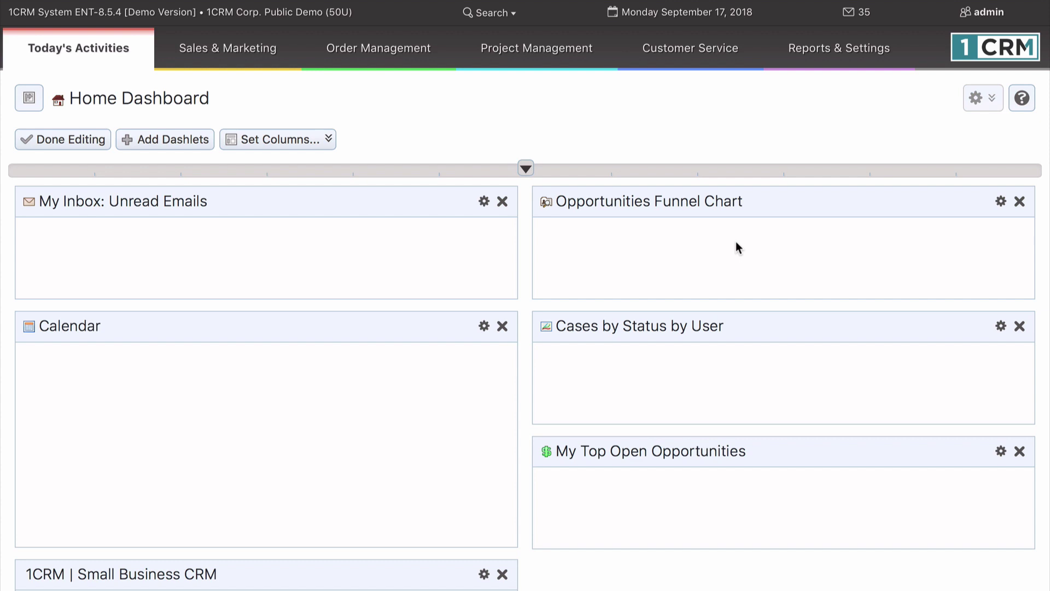
# Step: Open Reports & Settings > Dashboards and show the Shortcuts and Last Viewed sidebar
pyautogui.moveTo(853, 50)
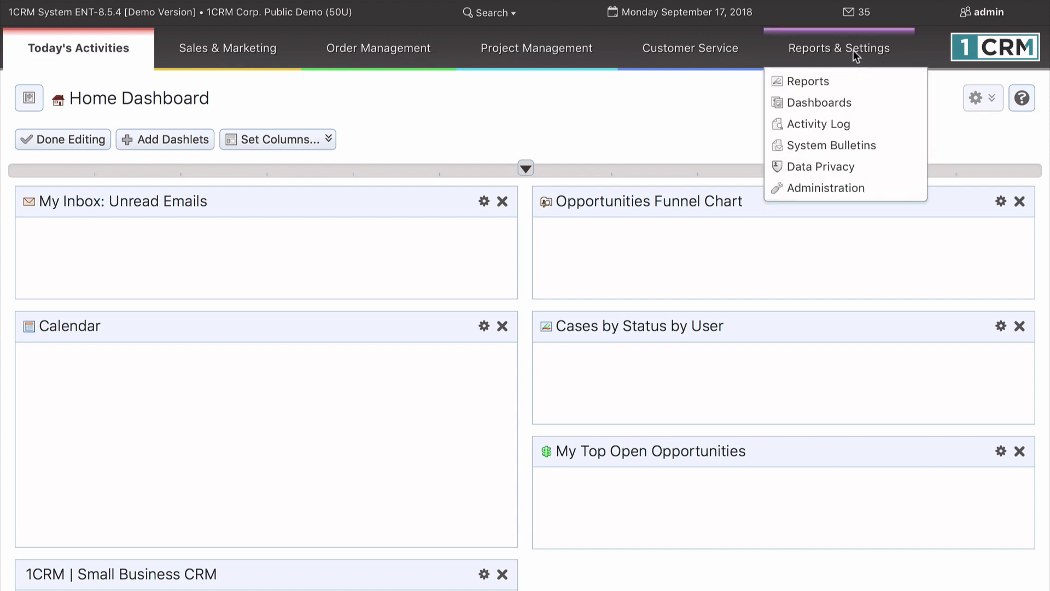
pyautogui.click(855, 104)
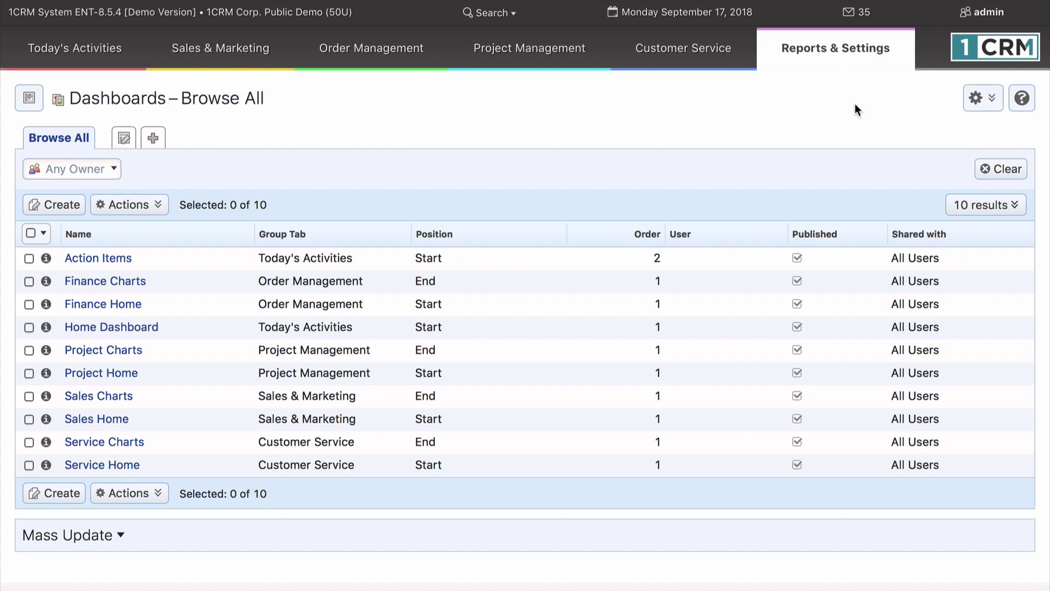
pyautogui.click(29, 99)
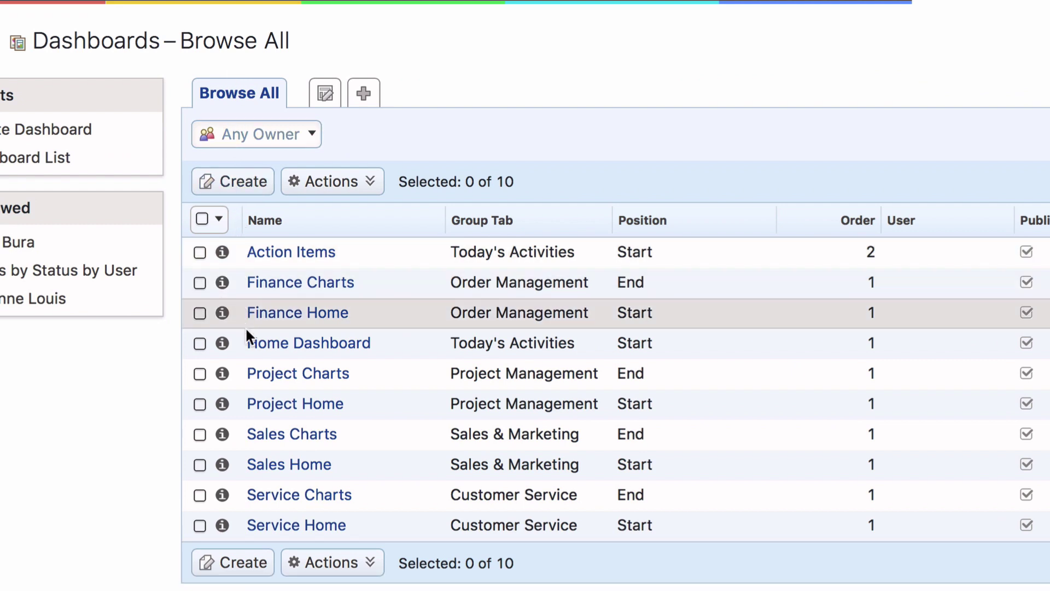
# Step: Preview and open the Action Items dashboard record, then start a new dashboard
pyautogui.click(222, 252)
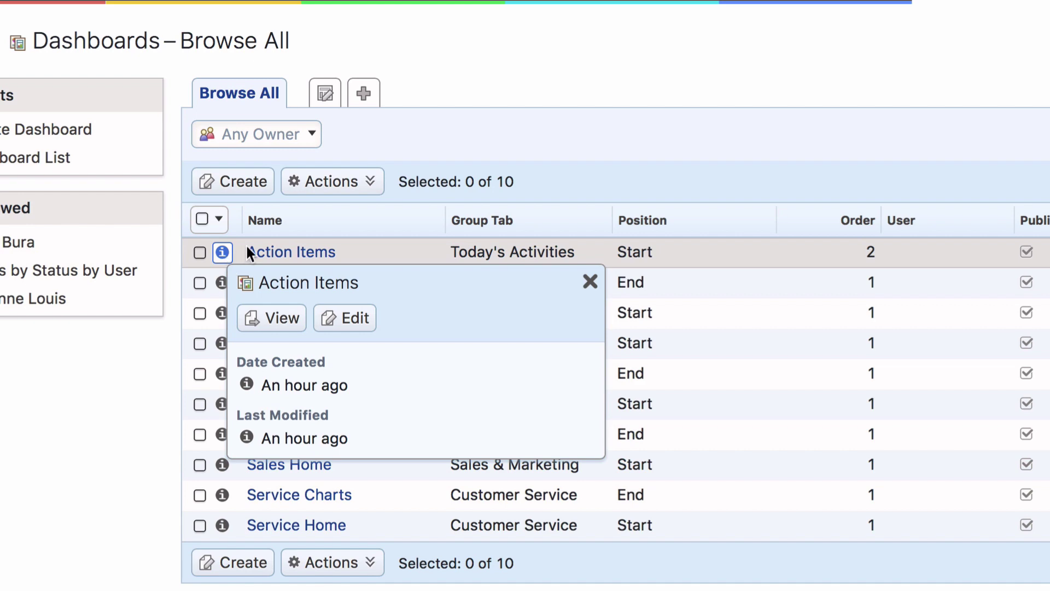
pyautogui.click(256, 252)
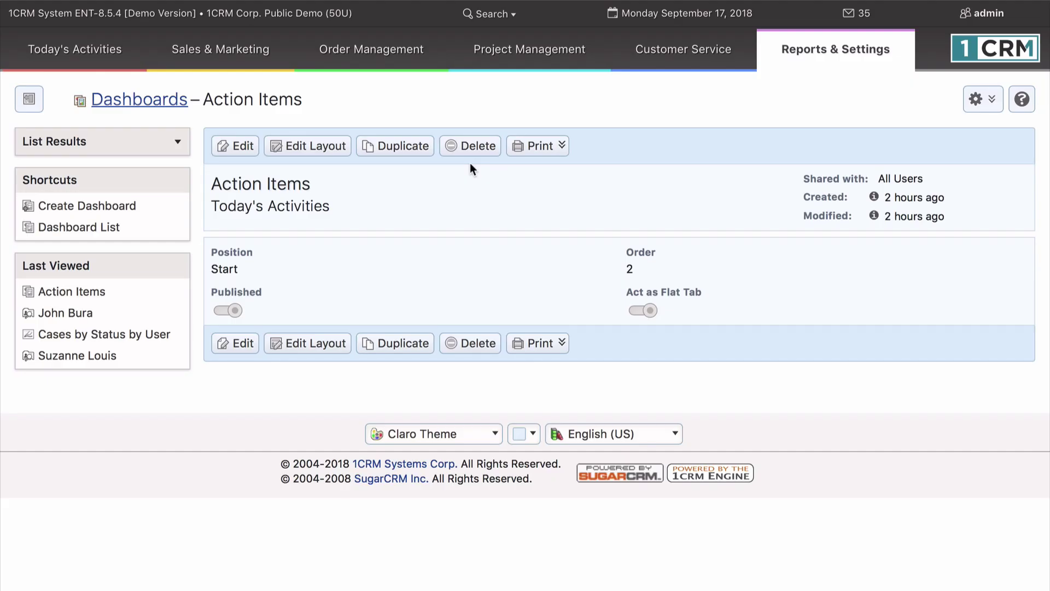
pyautogui.click(822, 67)
pyautogui.moveTo(895, 102)
# Step: Title the dashboard 'New Dashboard' under Today's Activities, Position End, Order 1, Act as Flat Tab off
pyautogui.click(125, 210)
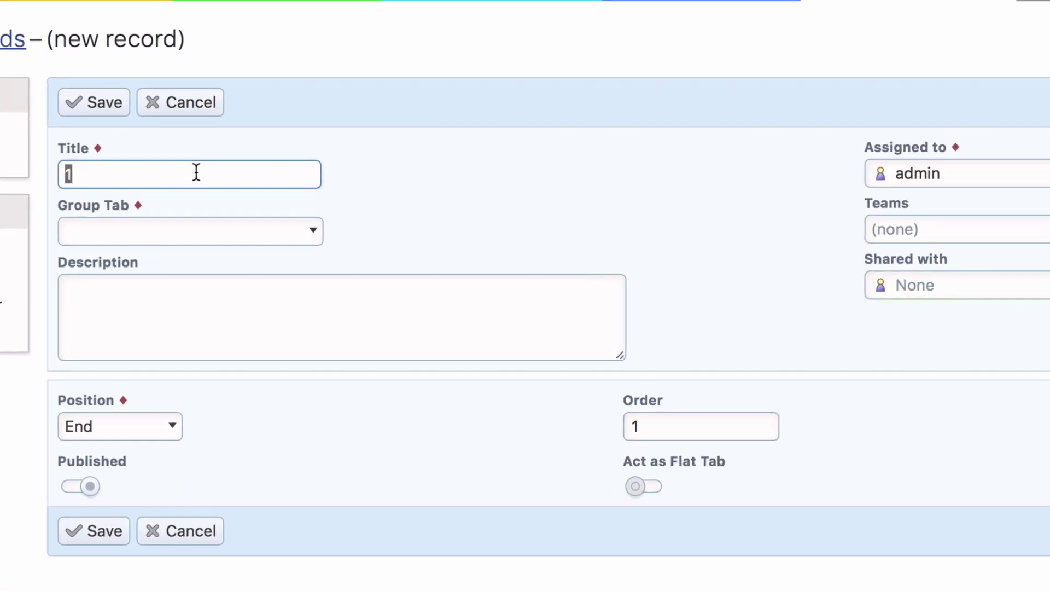
pyautogui.write('Ne')
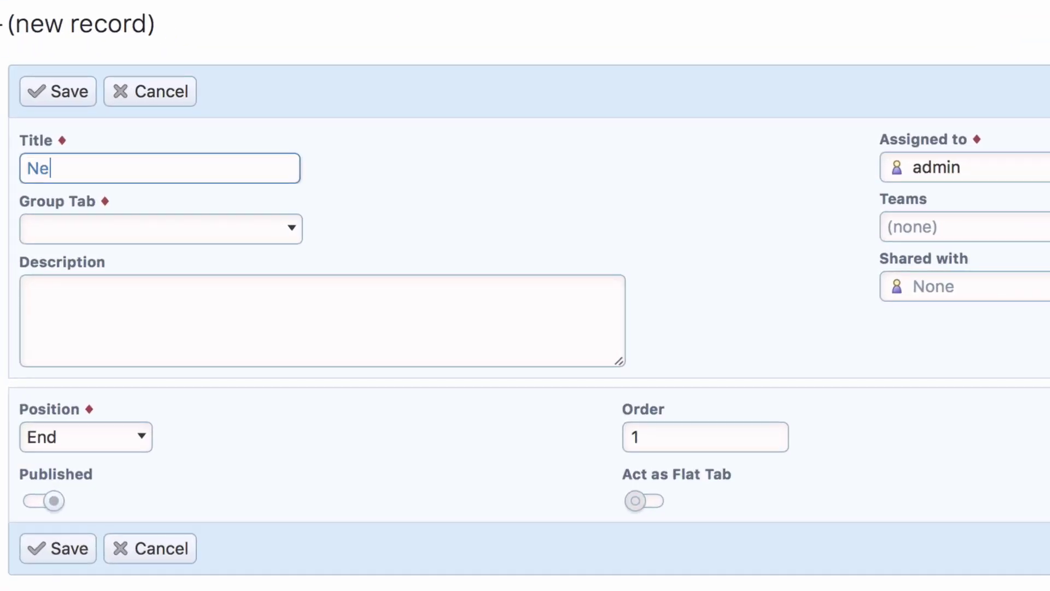
pyautogui.write('w Dashboard')
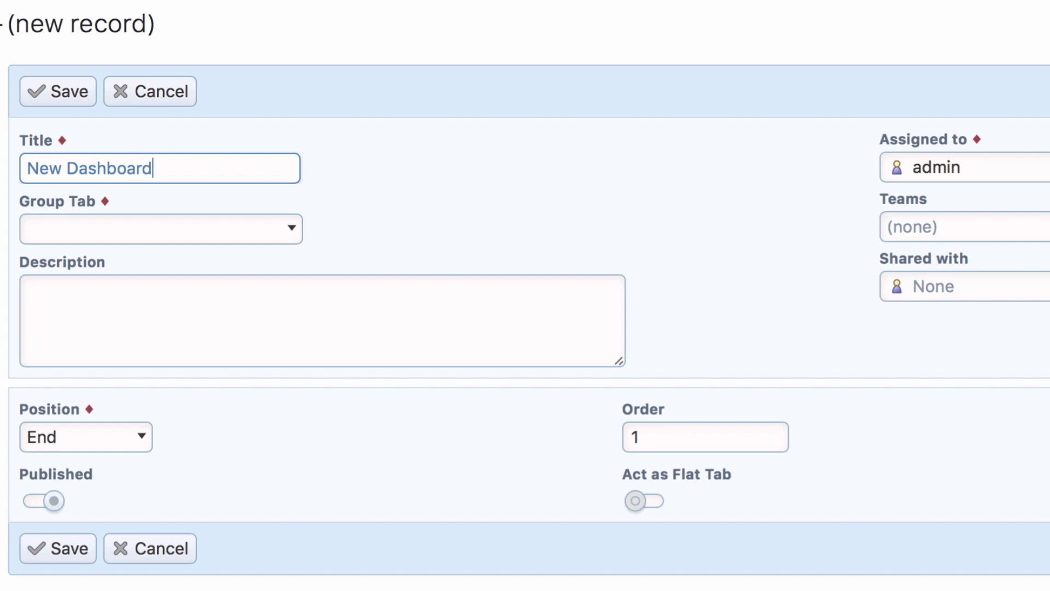
pyautogui.click(215, 228)
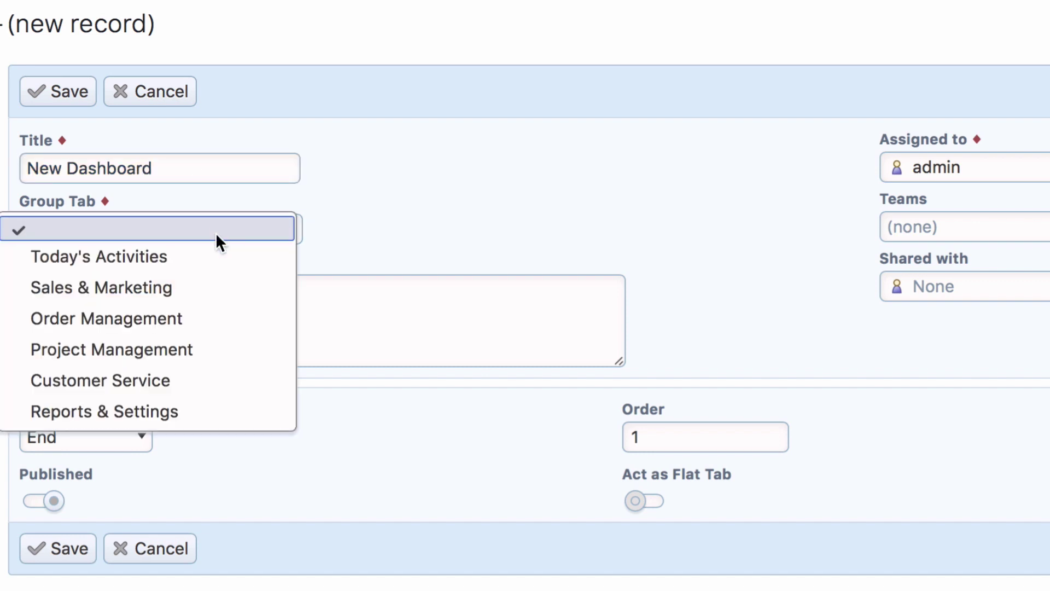
pyautogui.click(212, 256)
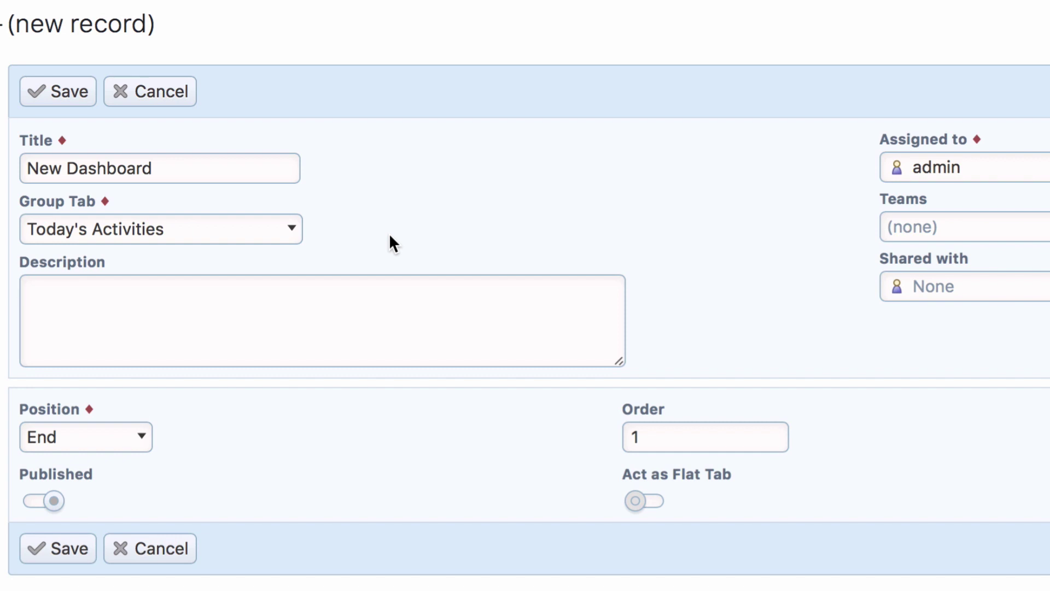
pyautogui.click(132, 435)
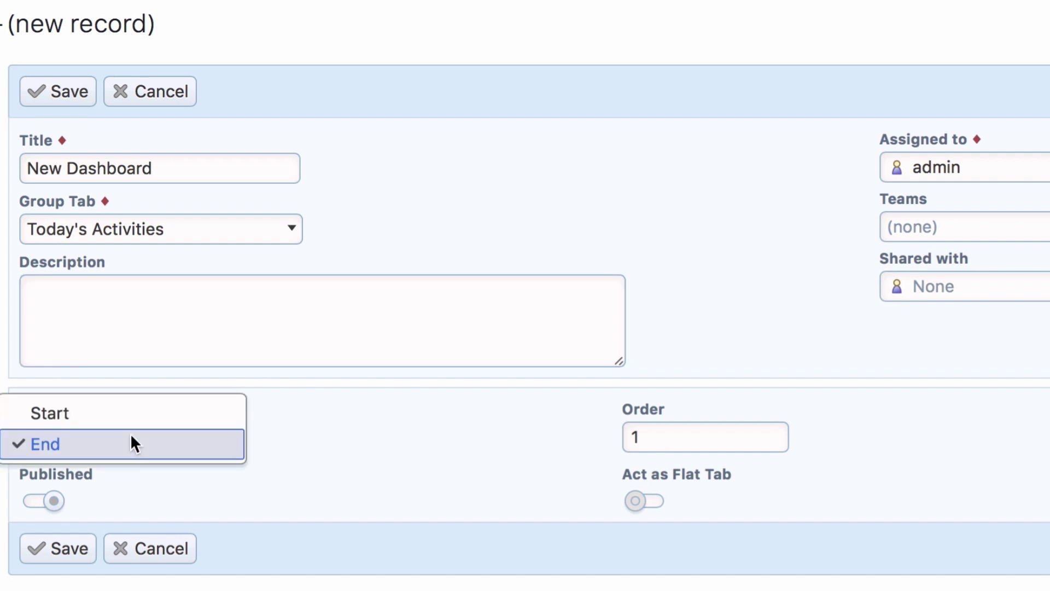
pyautogui.click(132, 437)
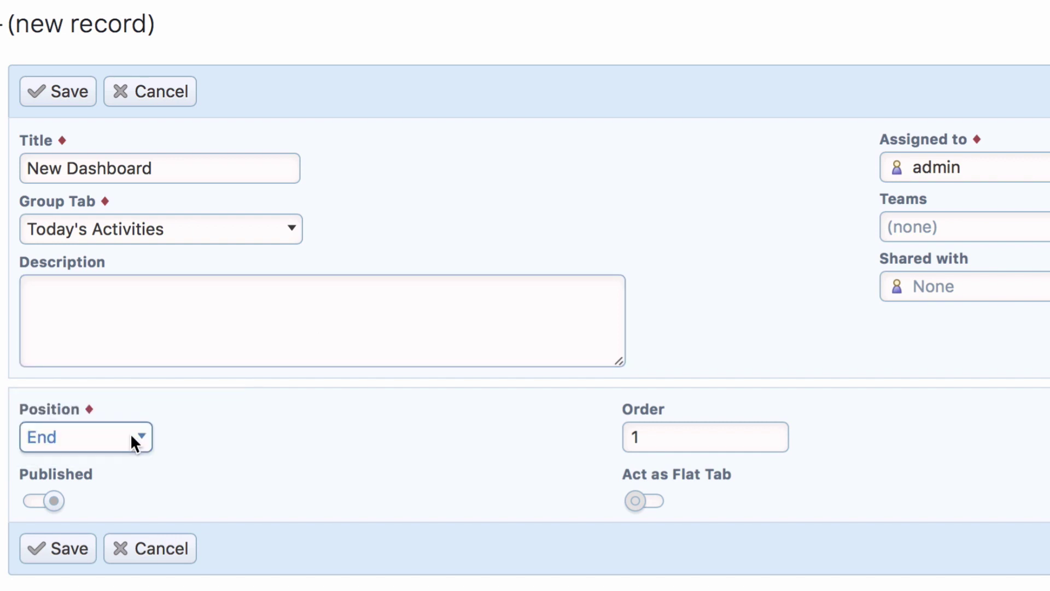
pyautogui.click(388, 439)
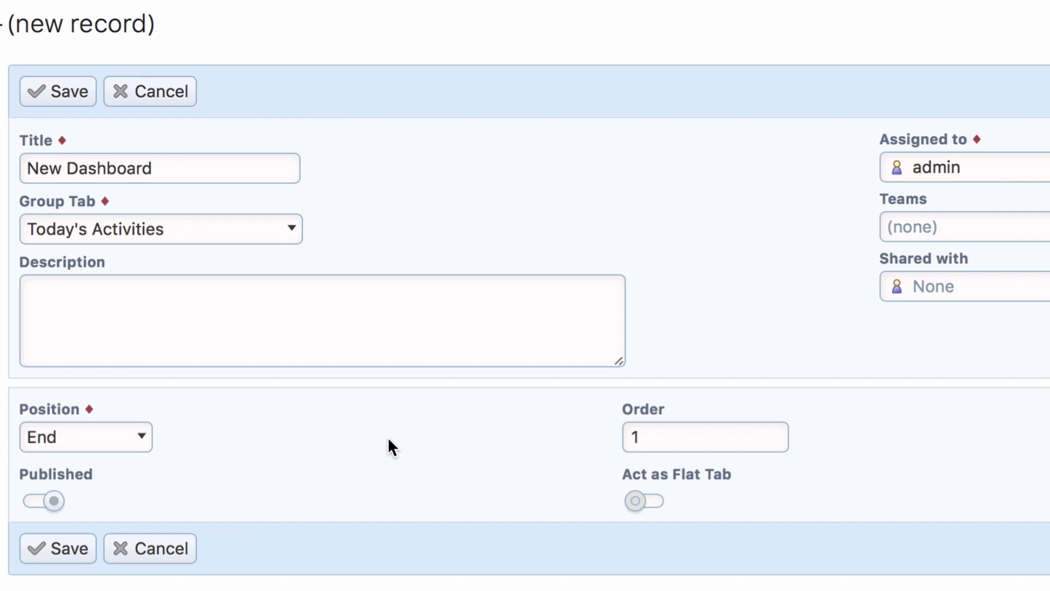
pyautogui.click(647, 440)
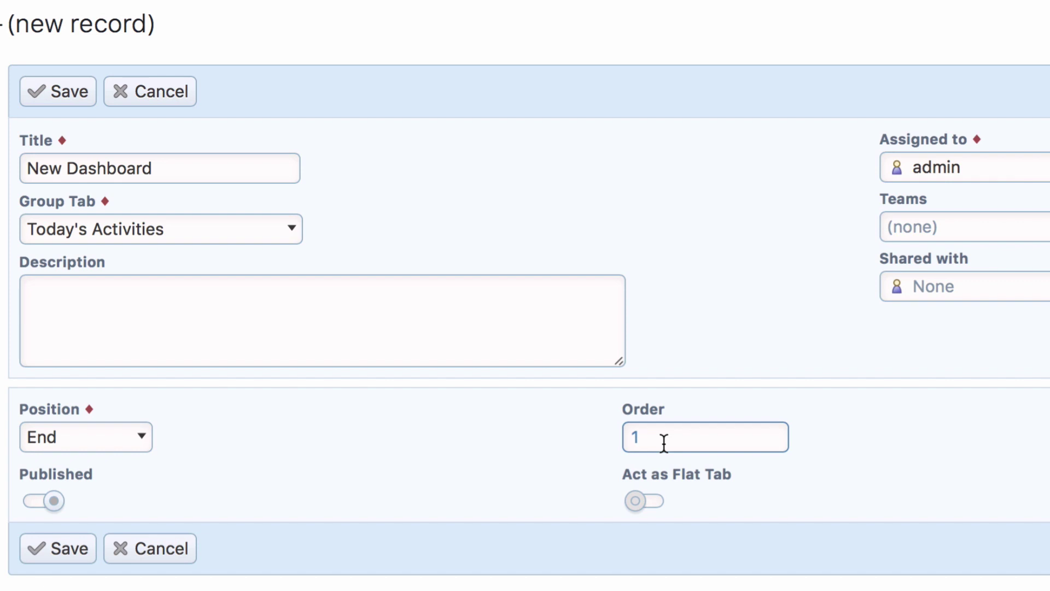
pyautogui.click(552, 458)
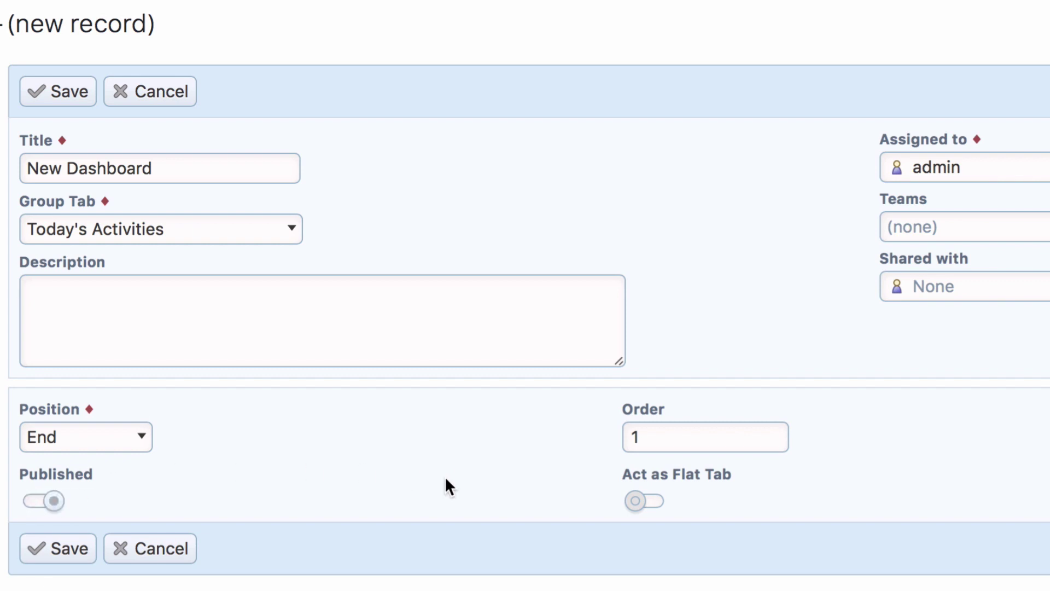
pyautogui.click(651, 502)
# Step: Save the New Dashboard record, then enter the account password and log back in
pyautogui.click(71, 549)
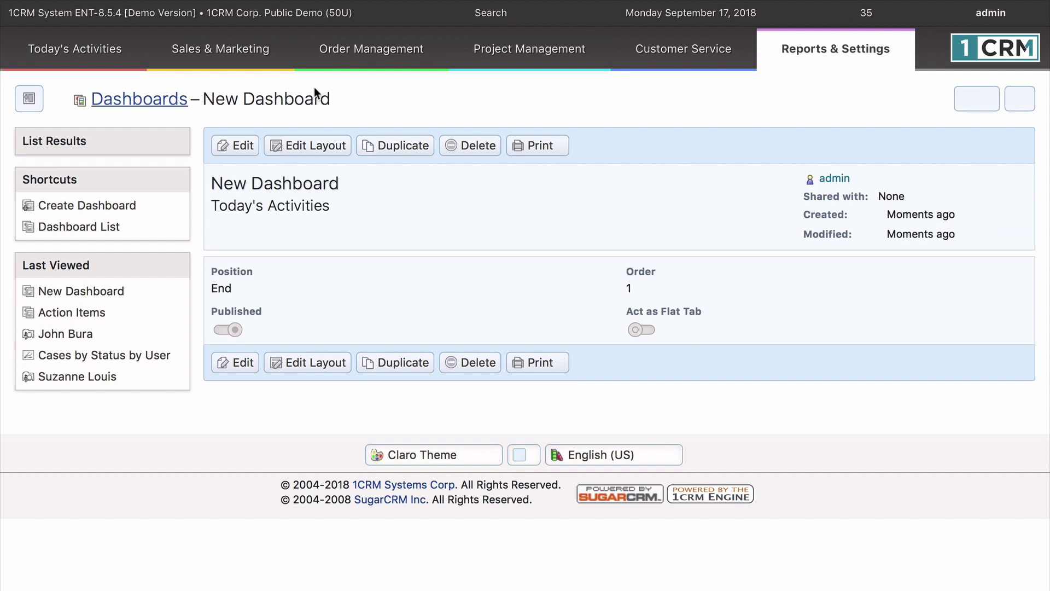
pyautogui.moveTo(98, 58)
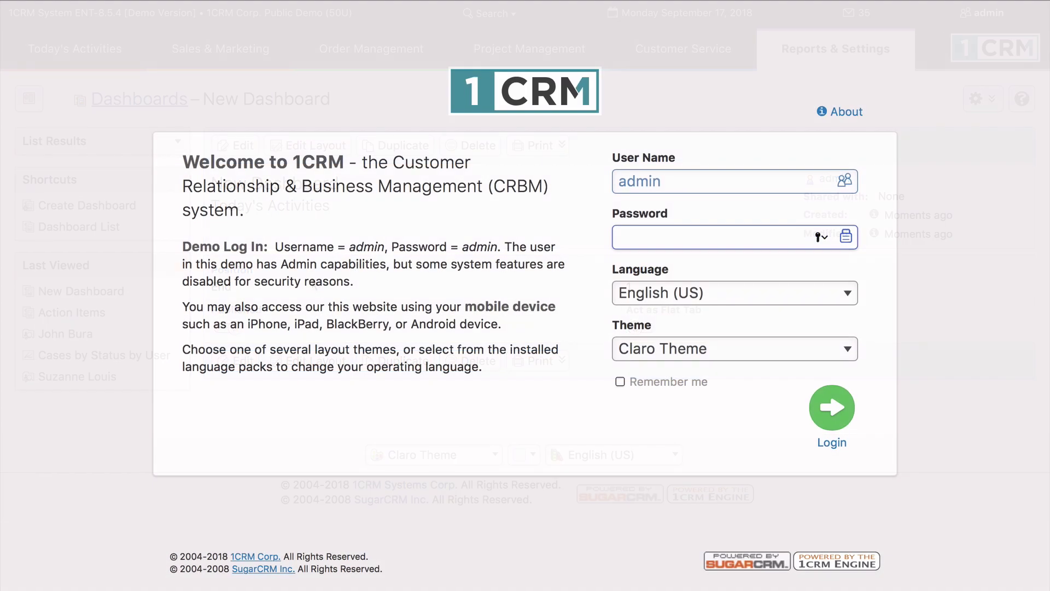
pyautogui.write('adm')
pyautogui.write('in')
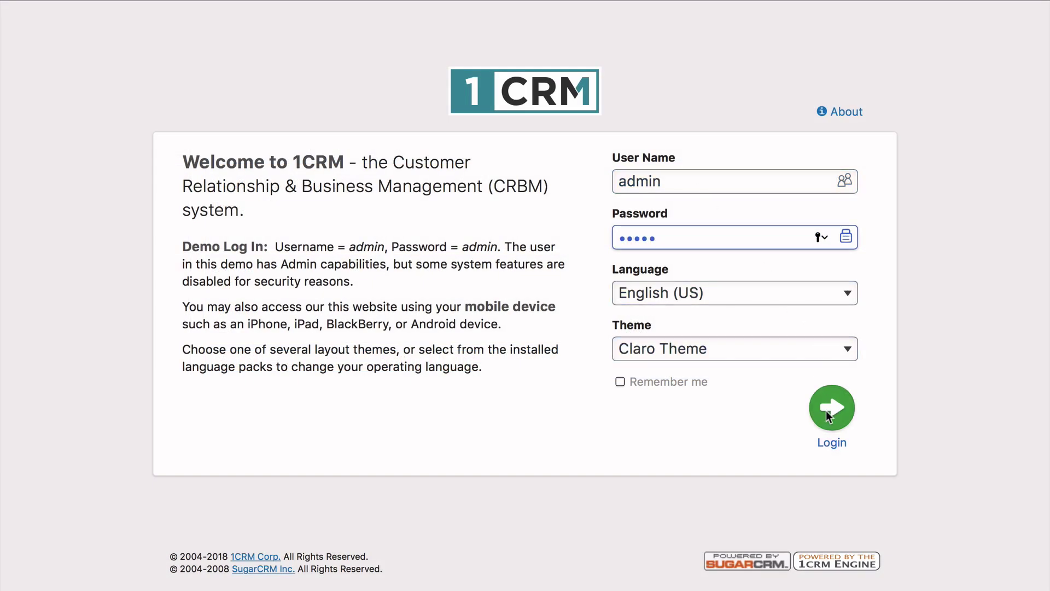
pyautogui.click(828, 410)
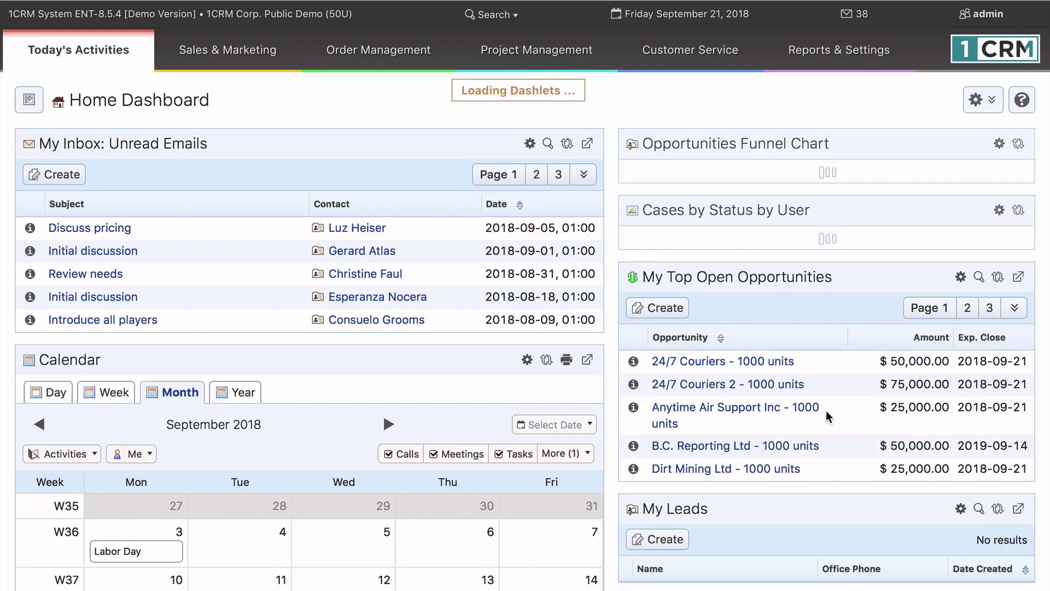